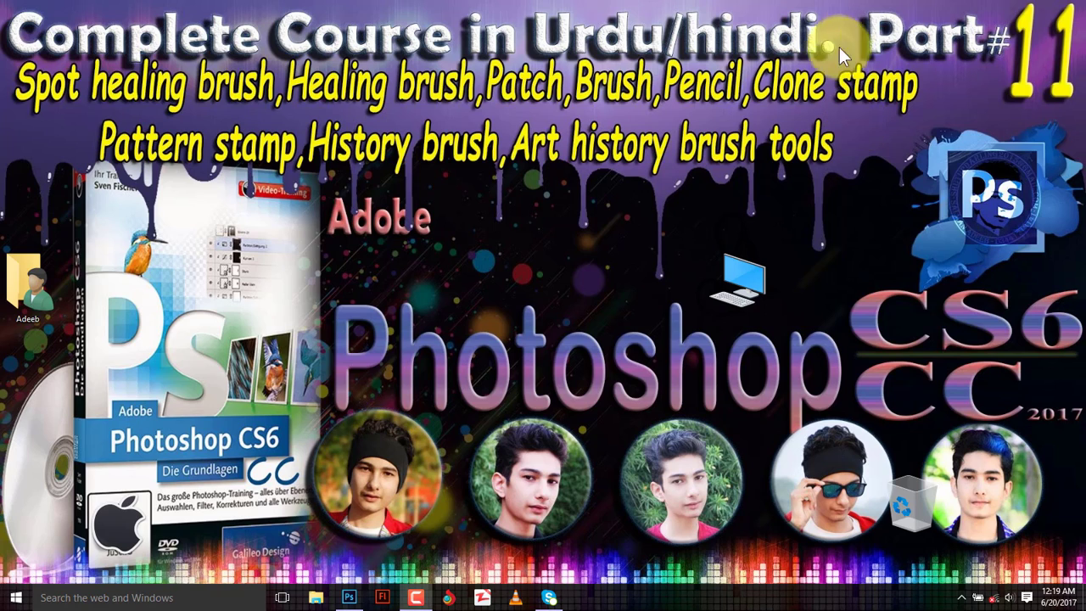
Step: Open 11.jpg from the adobe folder in Photoshop and fit the whole image on screen
drag(847, 2, 1056, 95)
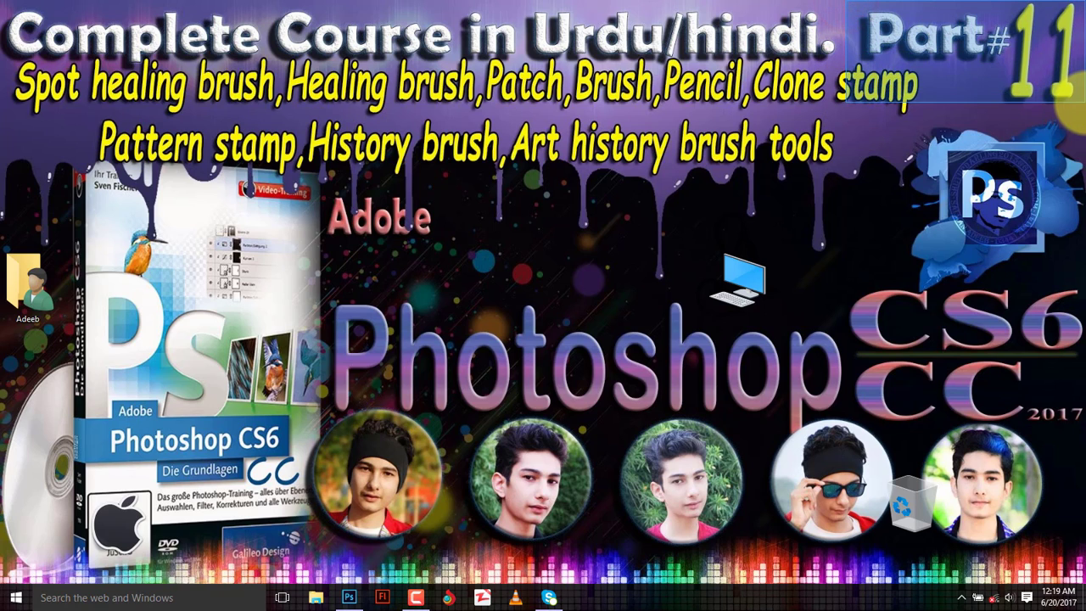
drag(1056, 95, 1065, 131)
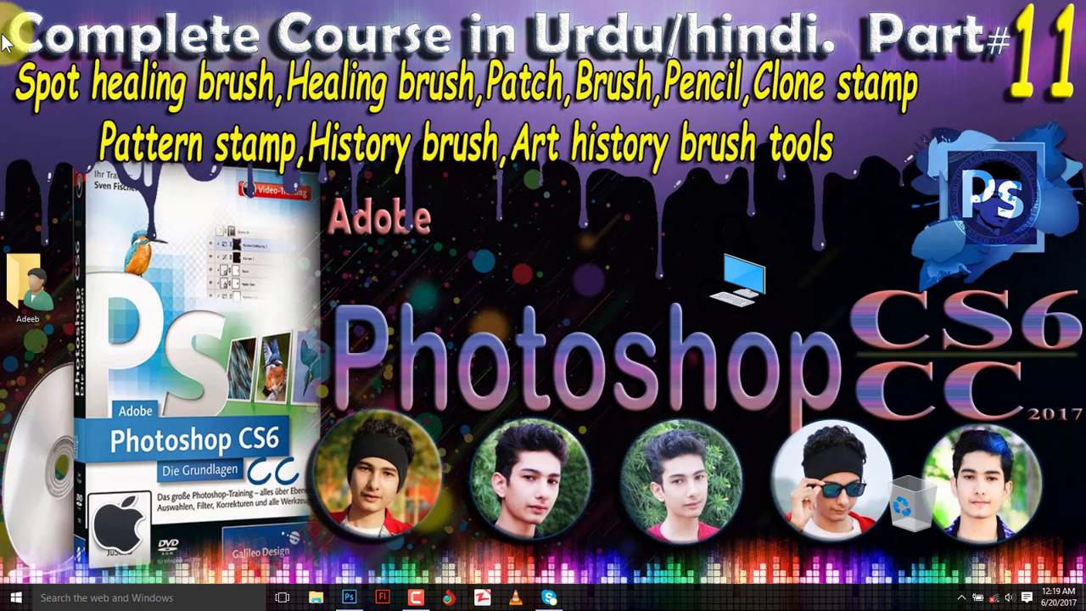
mouse_move(2, 47)
mouse_down()
mouse_move(926, 164)
mouse_move(933, 178)
mouse_up()
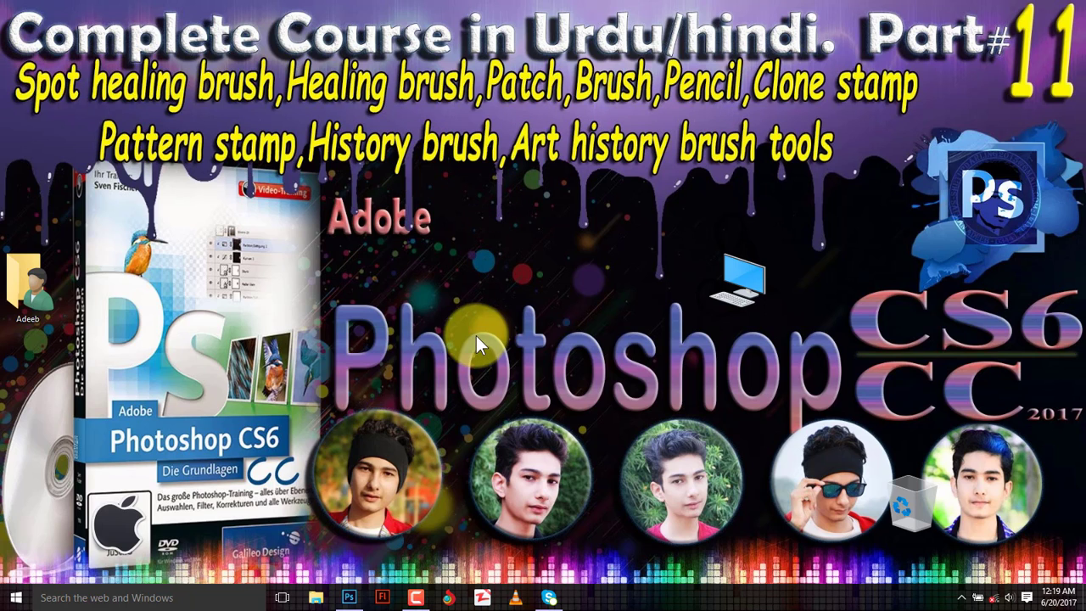
click(349, 597)
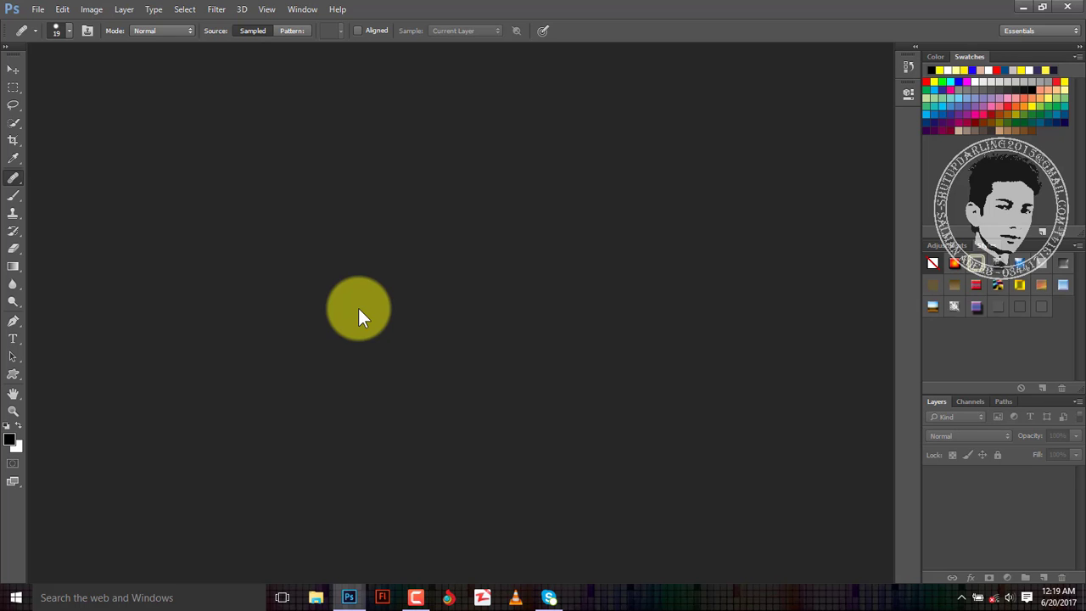
key(ctrl+o)
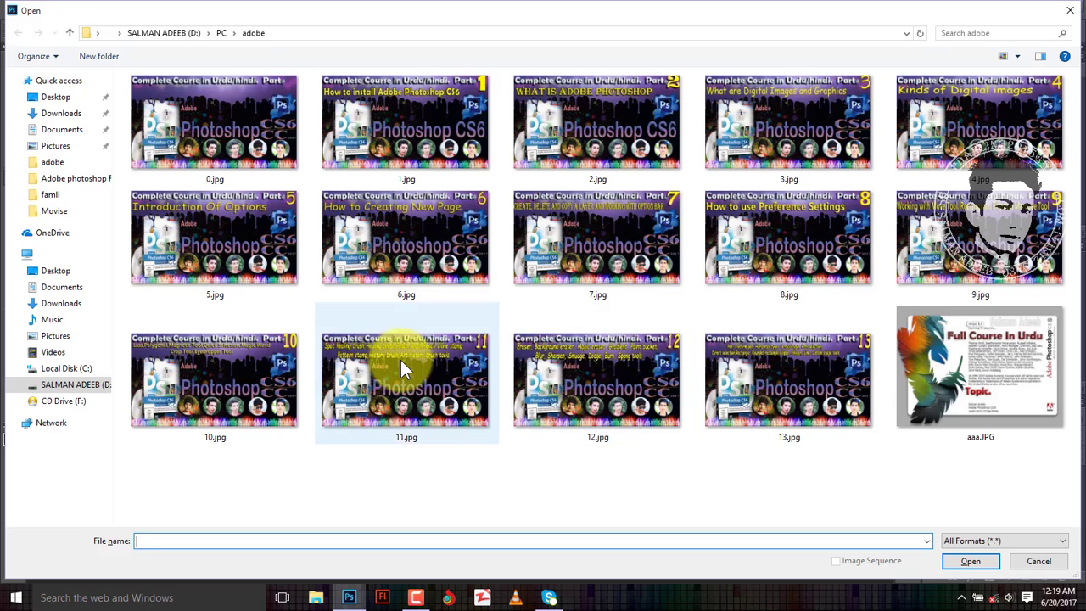
double_click(409, 373)
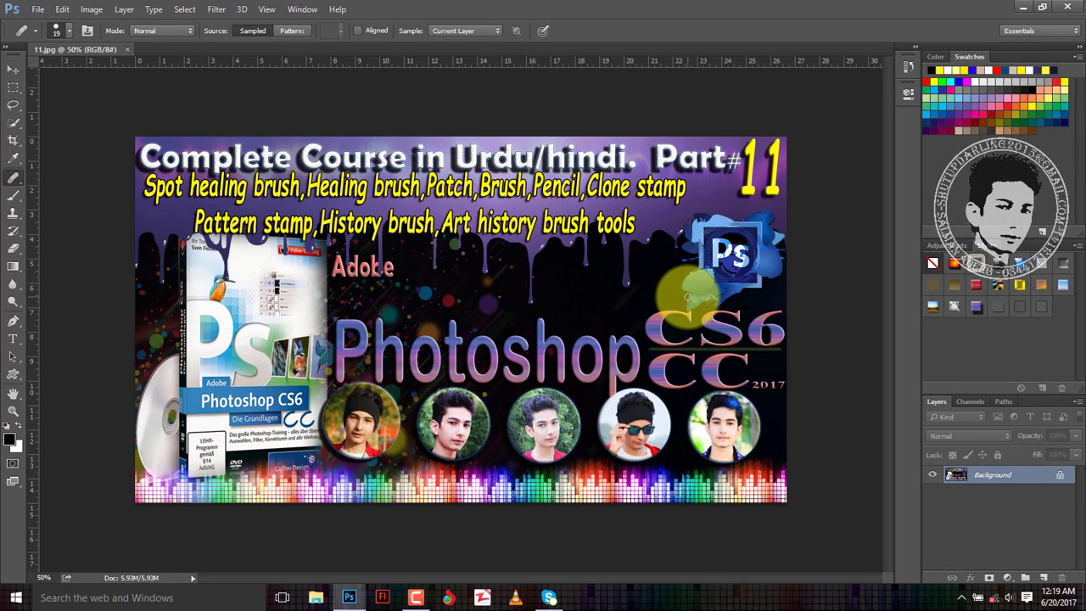
key(ctrl+0)
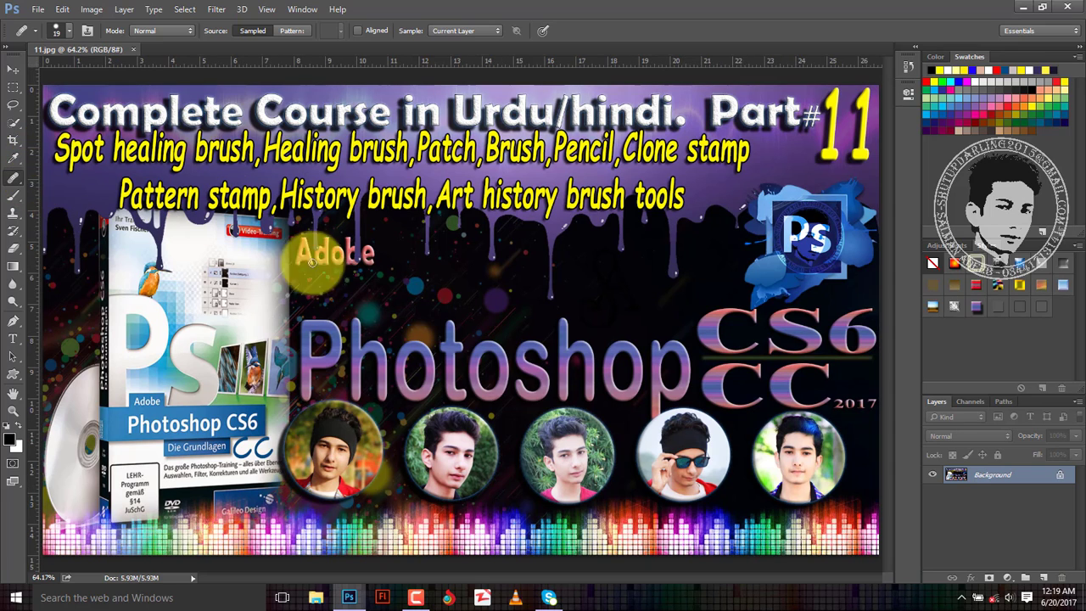
Step: Switch to the Spot Healing Brush and zoom to 200% on the second portrait
right_click(13, 178)
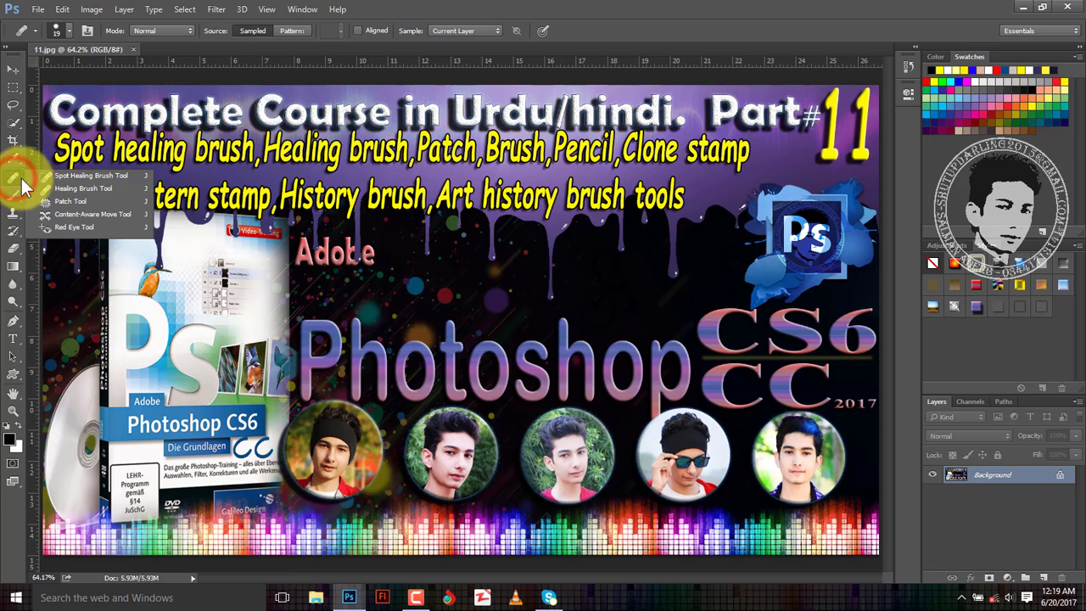
click(104, 175)
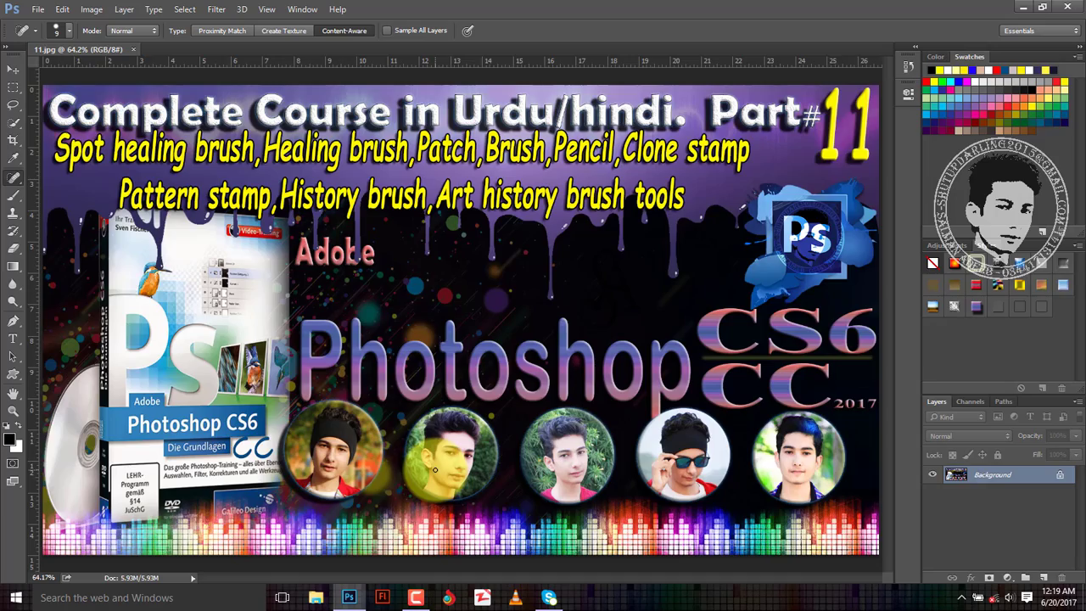
key(ctrl+plus)
key(ctrl+plus)
key(ctrl+plus)
scroll(440, 422, down, 3)
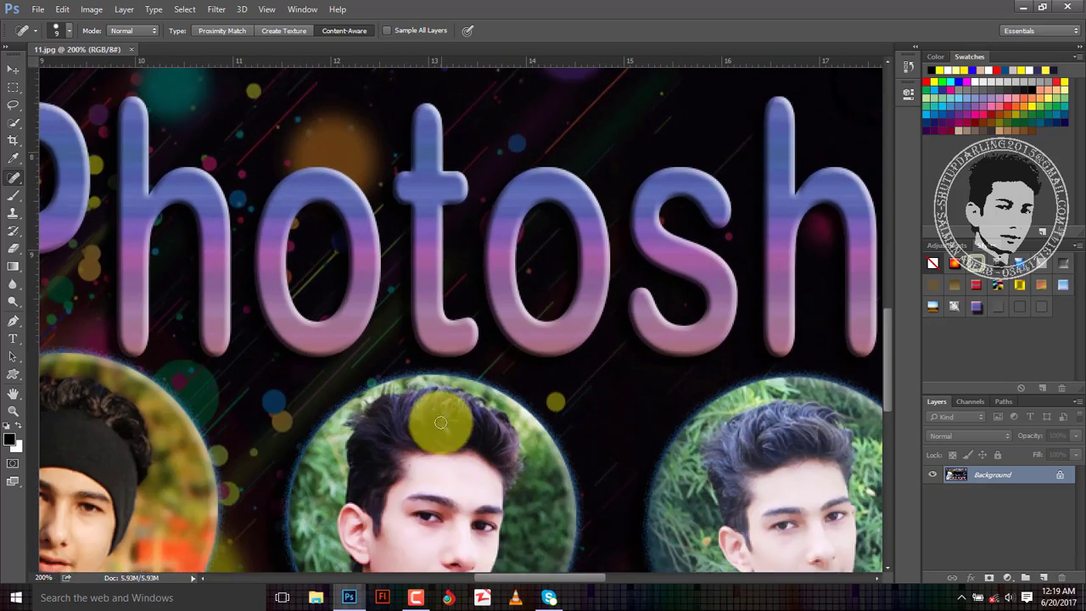
scroll(440, 422, down, 3)
scroll(400, 416, up, 2)
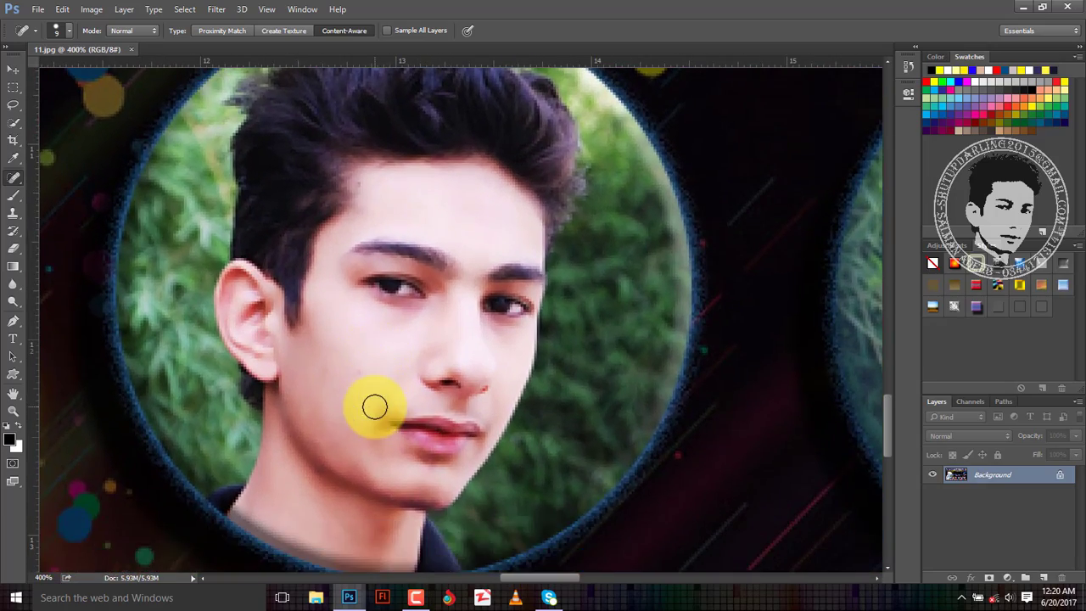
scroll(374, 407, down, 2)
scroll(376, 400, up, 3)
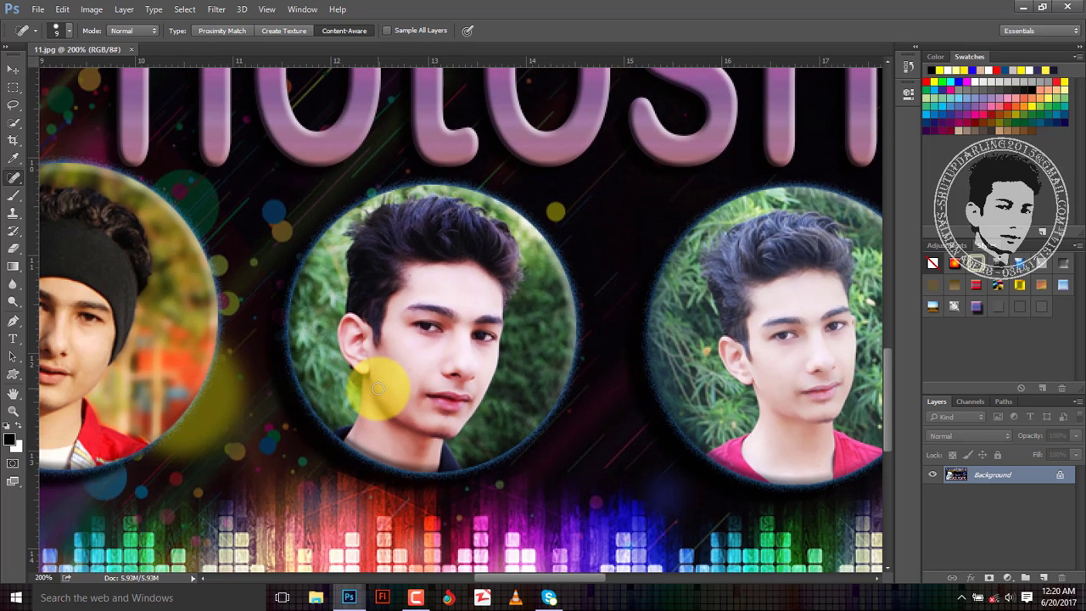
scroll(377, 390, up, 1)
scroll(378, 388, up, 1)
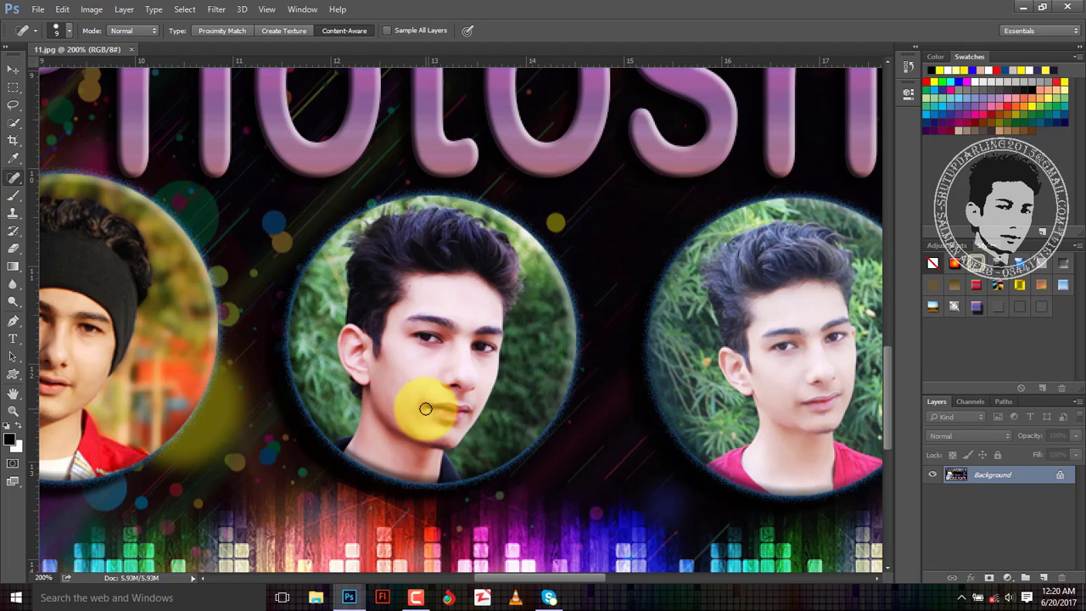
Step: Paint black dots on the second portrait's forehead and cheek with the Brush Tool
click(13, 195)
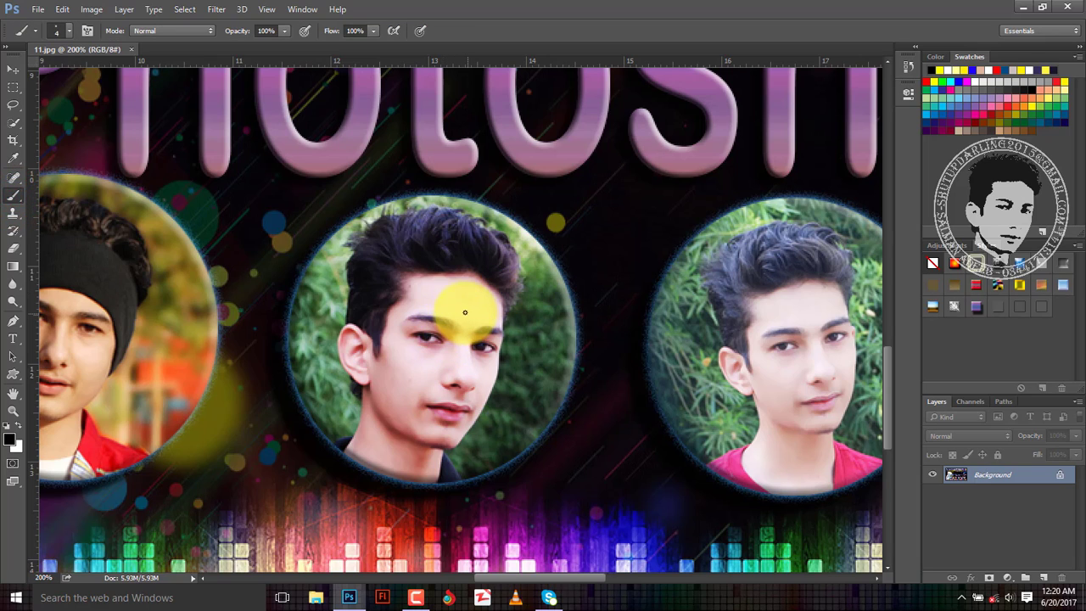
click(465, 301)
click(425, 365)
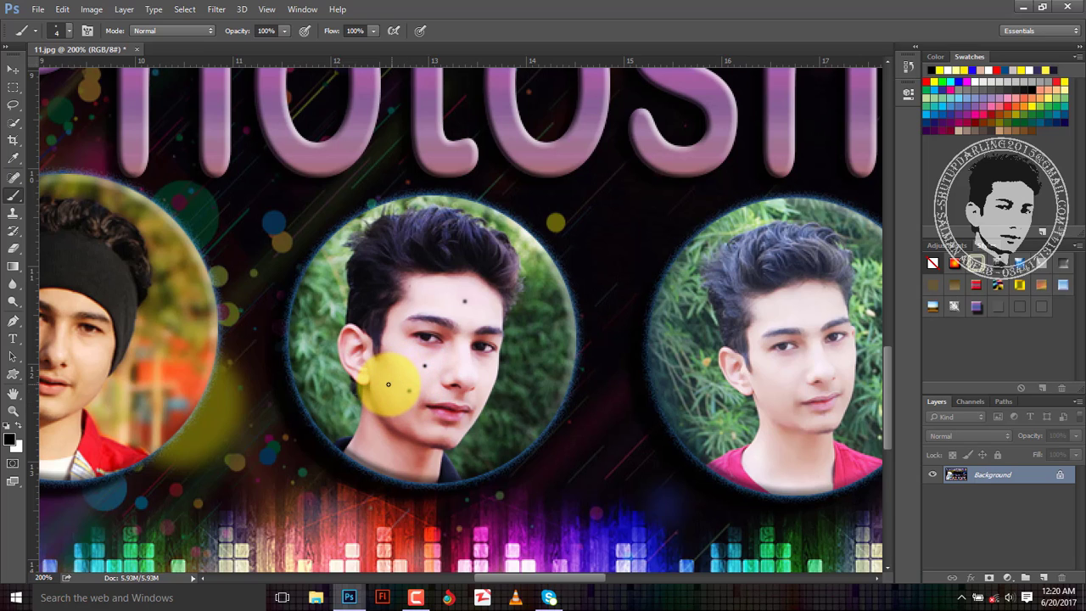
click(391, 383)
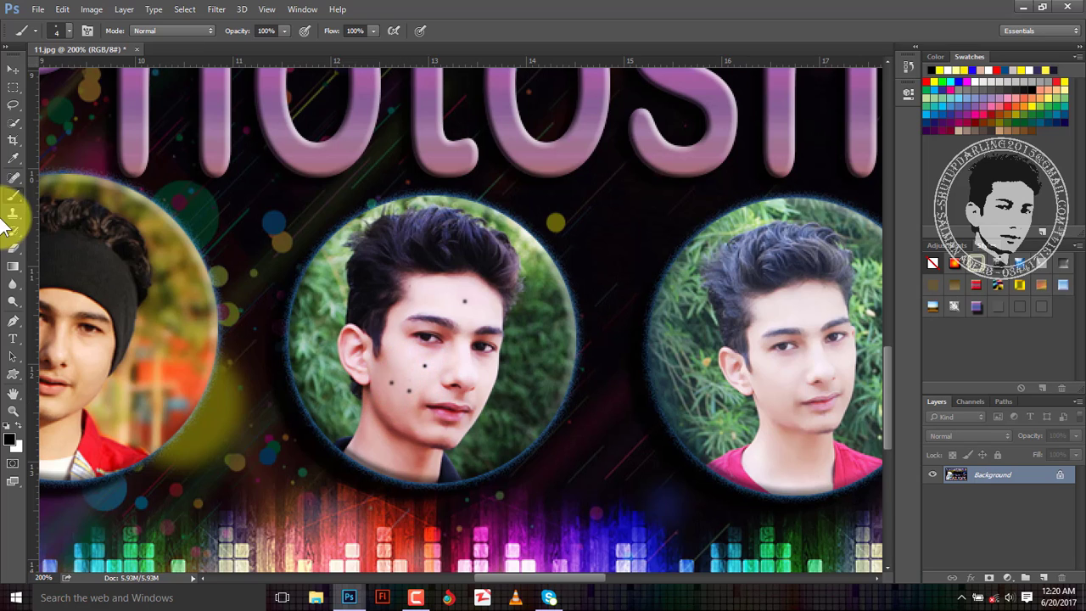
click(14, 177)
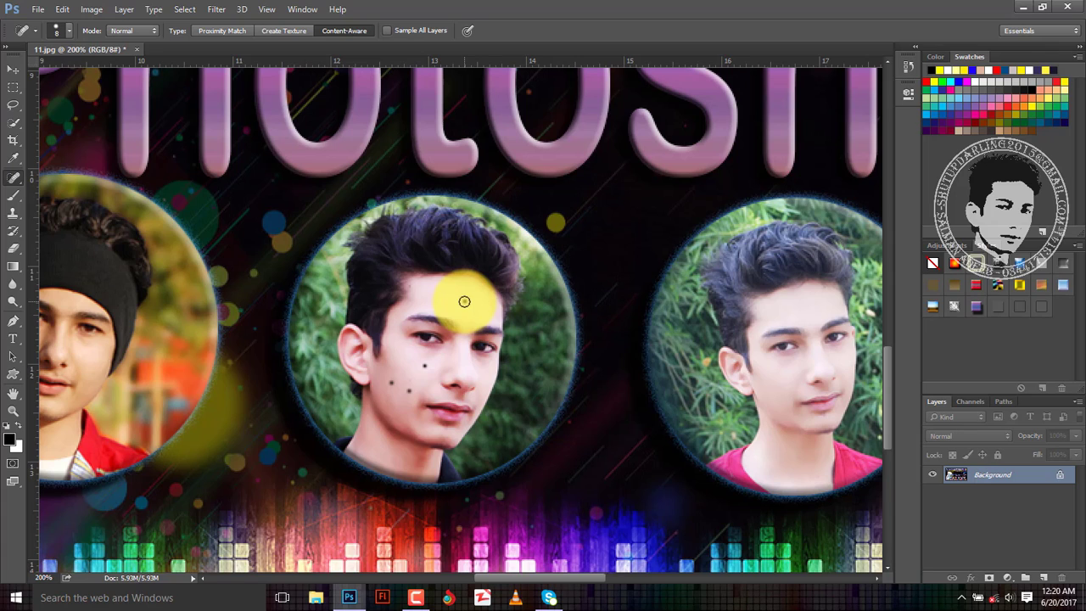
Step: Spot-heal the black dots on the forehead, under the eye and on the cheek
click(464, 301)
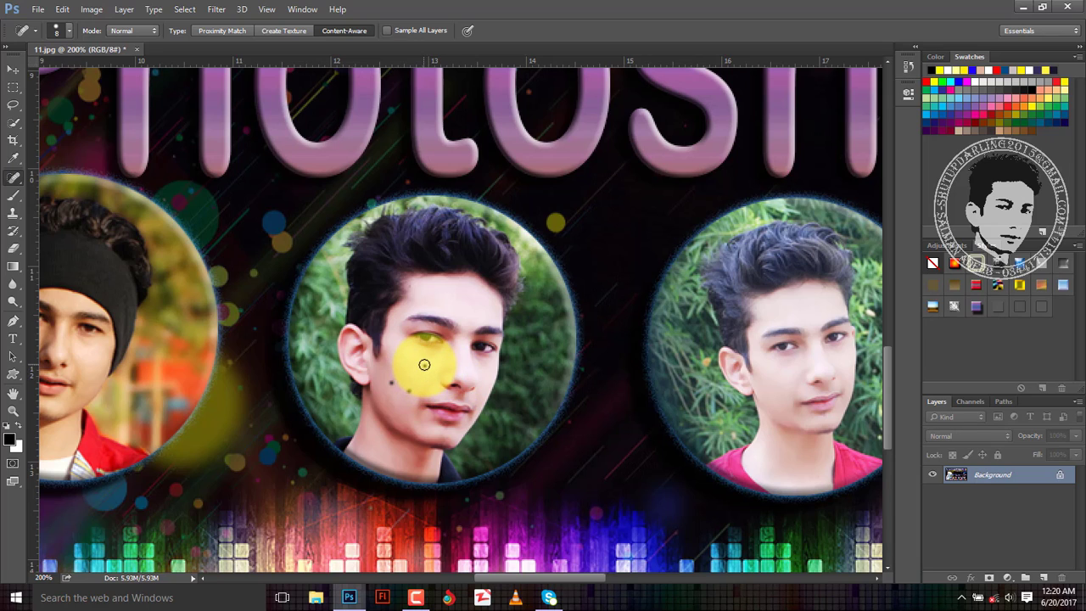
click(424, 363)
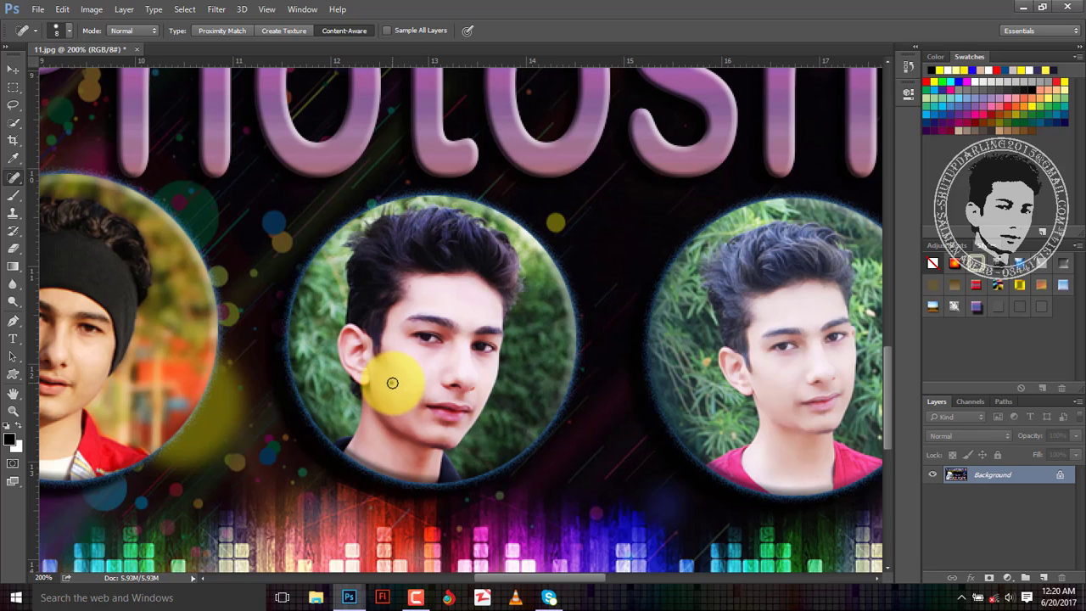
click(391, 383)
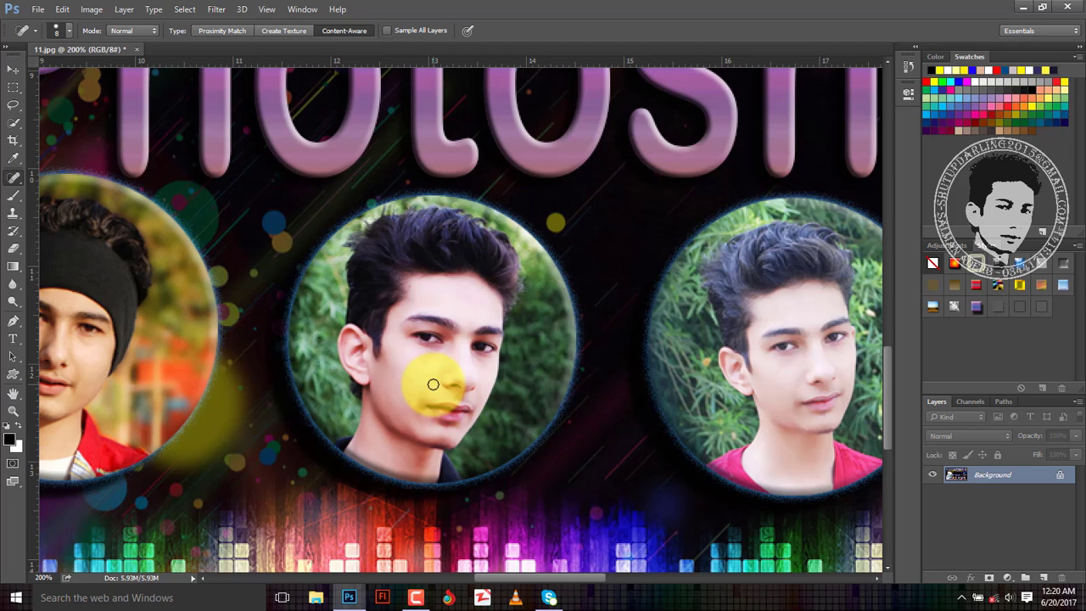
scroll(436, 377, up, 2)
scroll(436, 377, down, 2)
scroll(439, 373, down, 1)
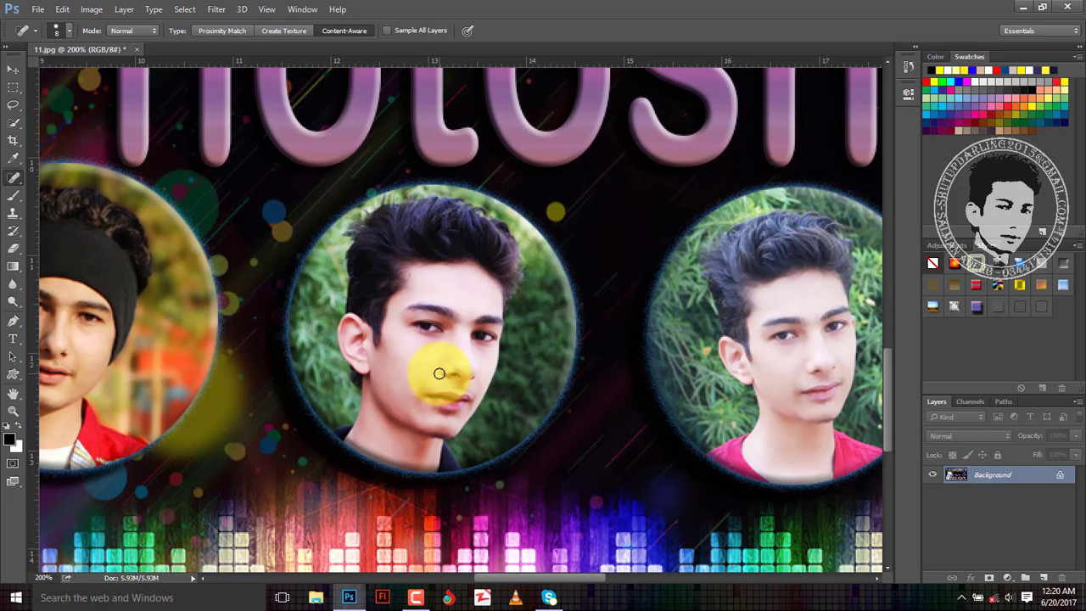
scroll(438, 373, up, 2)
scroll(434, 370, up, 1)
scroll(429, 366, up, 1)
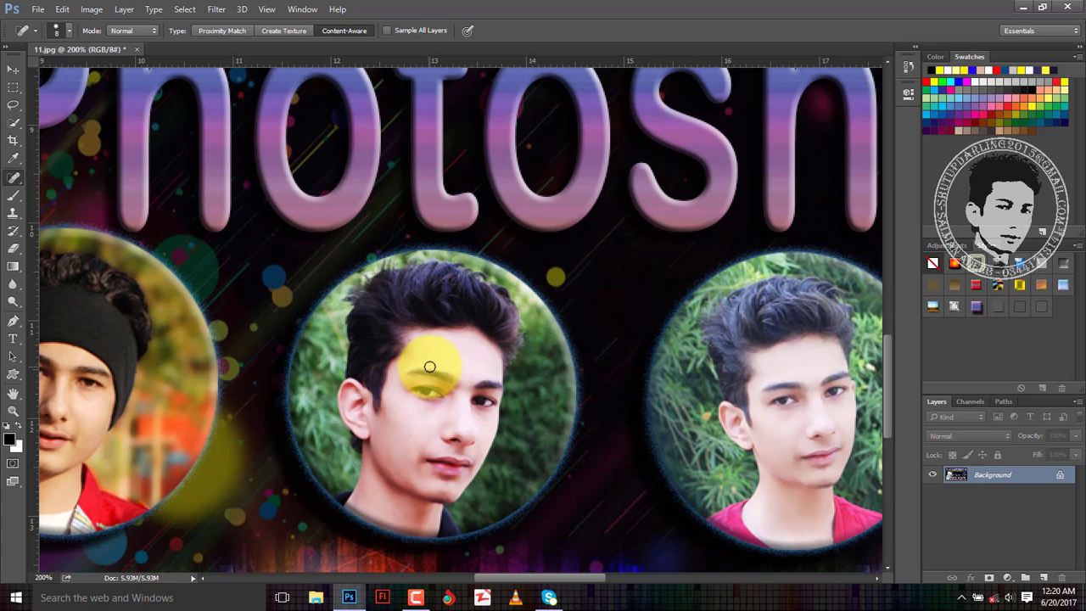
Step: Switch to the Patch tool and zoom in to 400% on the middle portrait
click(16, 178)
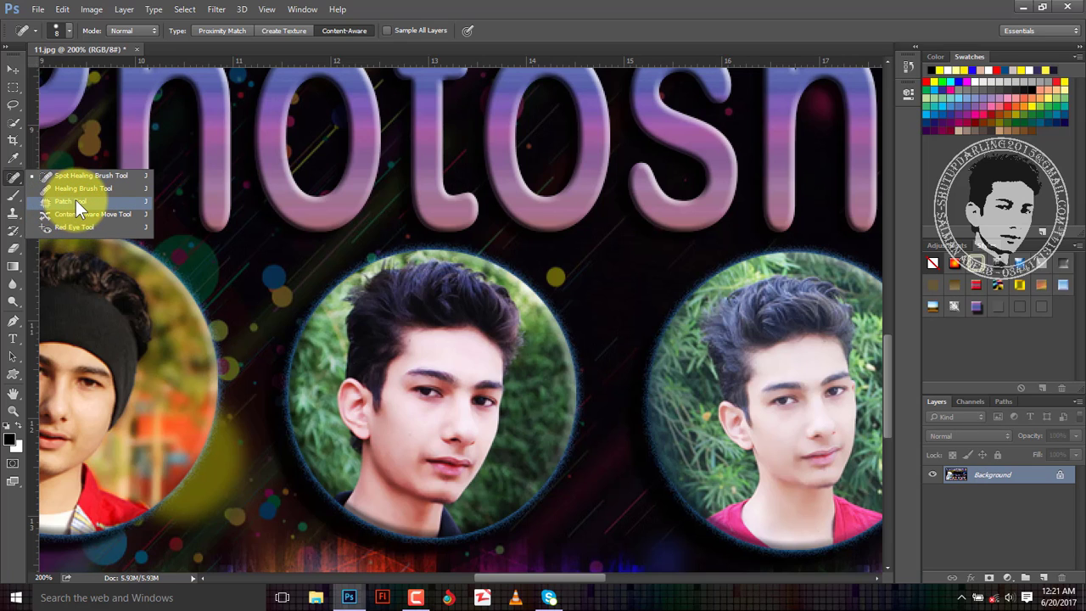
click(76, 201)
scroll(454, 392, up, 1)
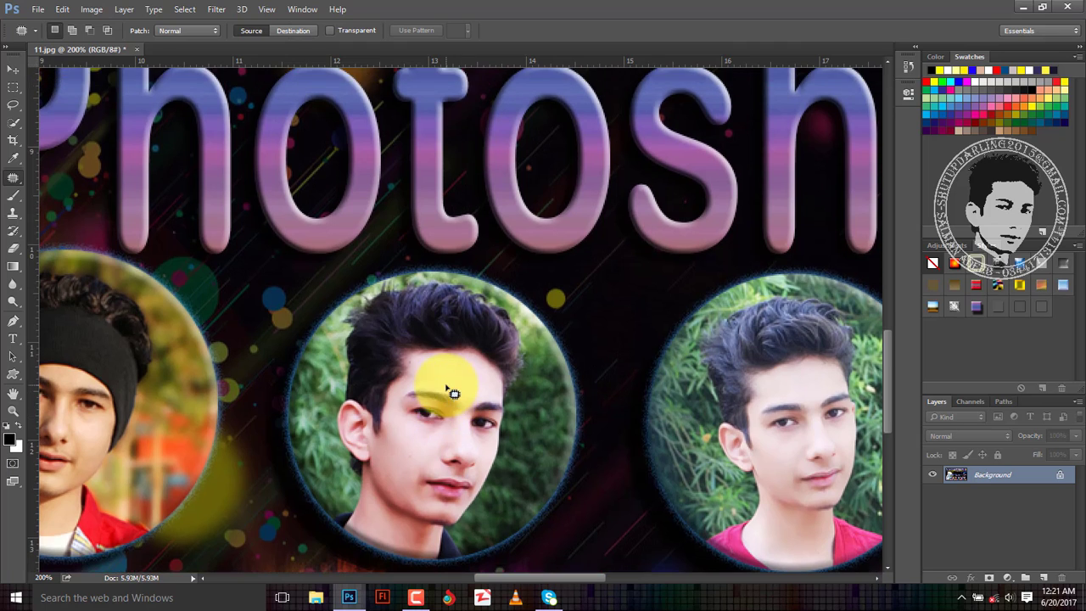
scroll(453, 393, down, 2)
scroll(454, 393, up, 2)
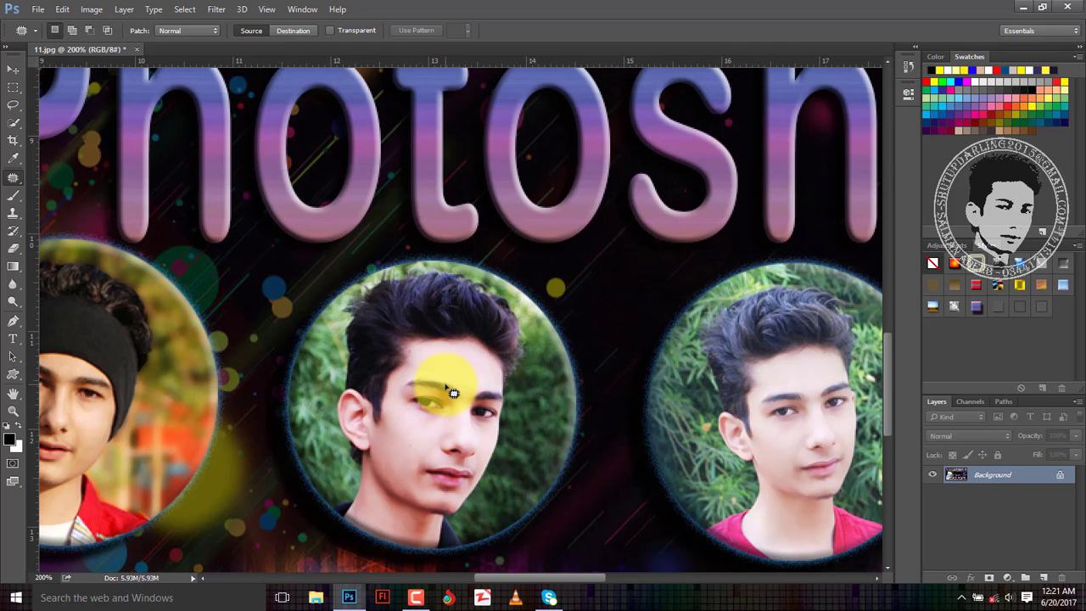
scroll(454, 393, down, 2)
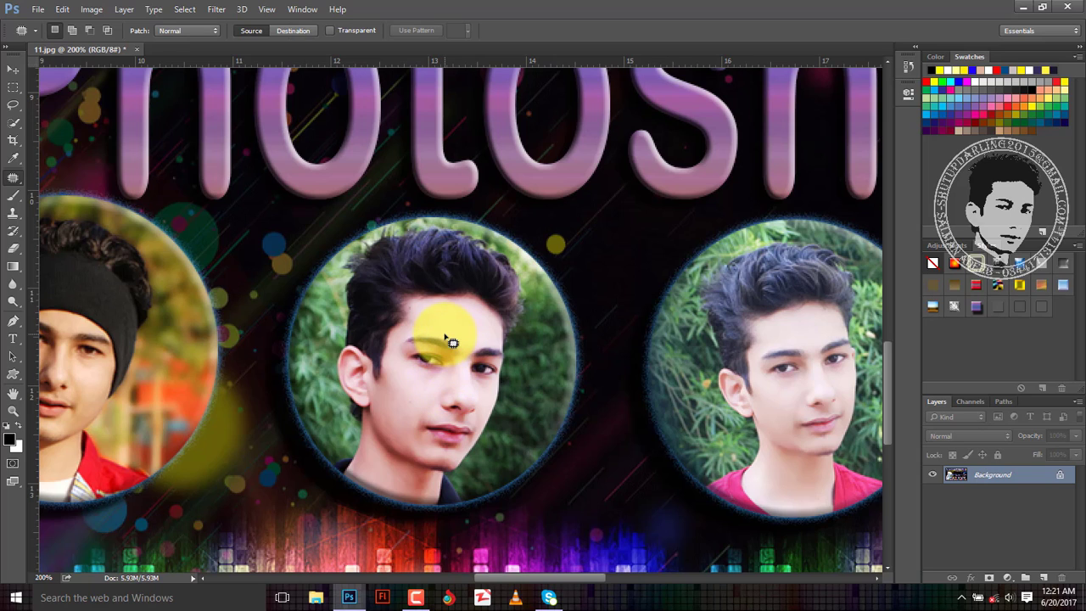
scroll(407, 255, up, 1)
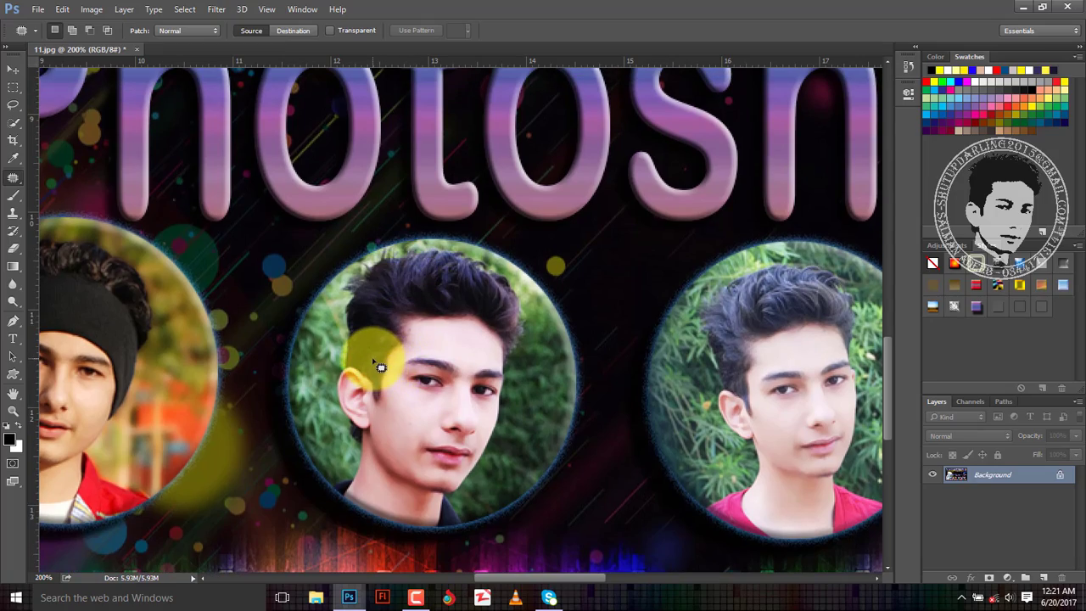
scroll(380, 366, down, 5)
scroll(382, 382, down, 1)
scroll(388, 408, up, 1)
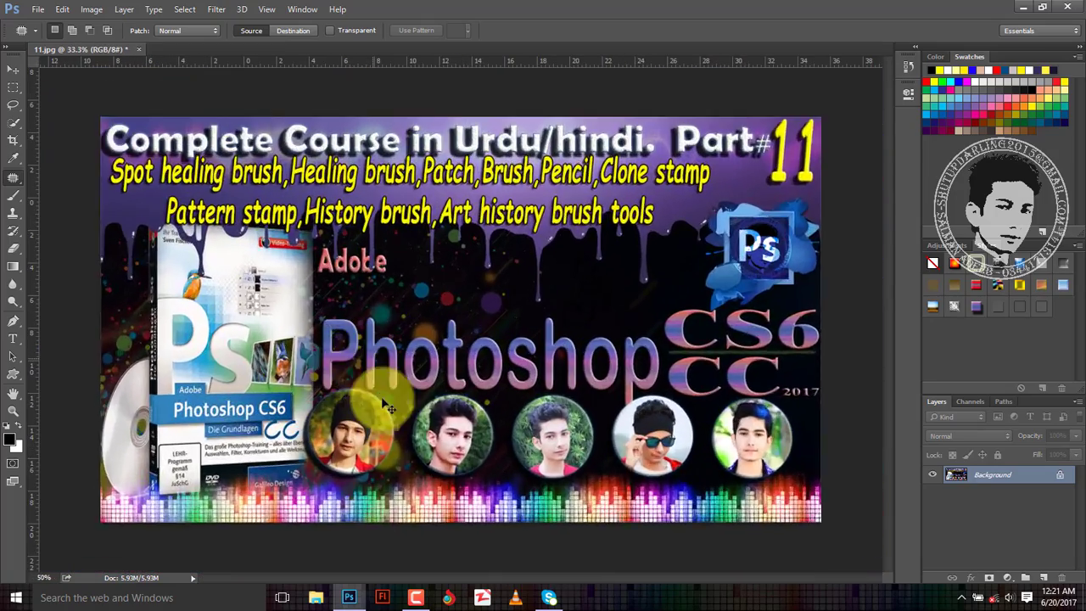
scroll(387, 408, up, 4)
scroll(398, 433, up, 1)
scroll(416, 455, down, 1)
scroll(375, 393, down, 1)
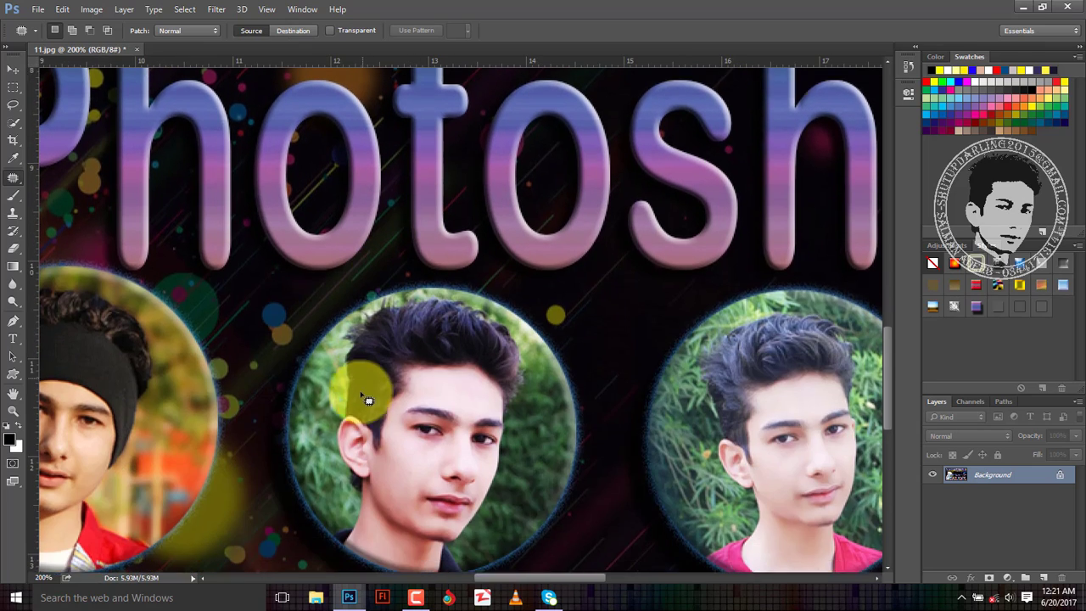
scroll(363, 397, up, 2)
scroll(348, 403, up, 2)
scroll(323, 403, up, 1)
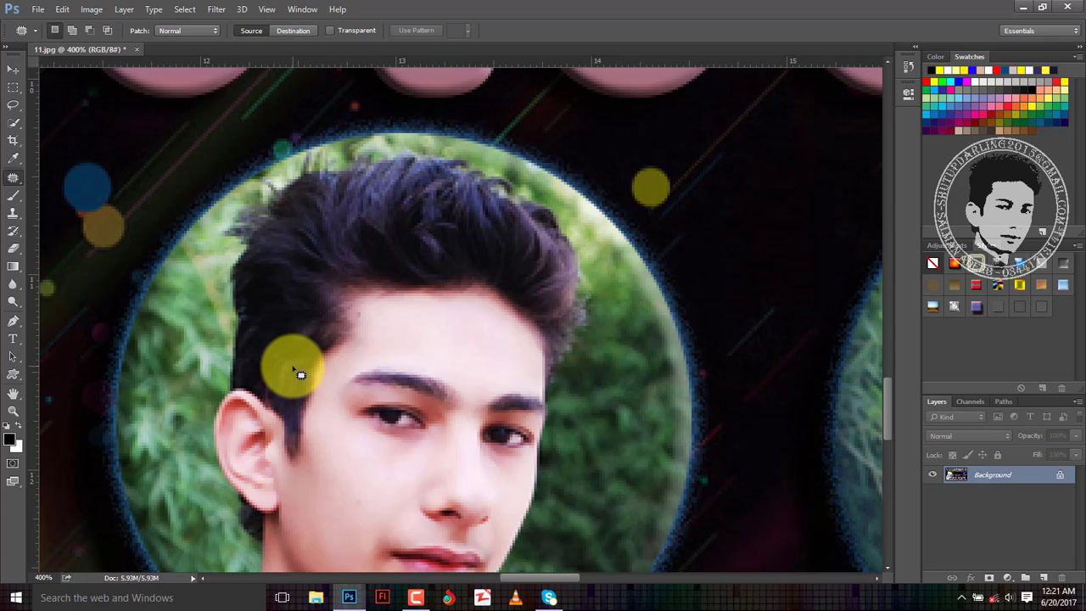
Step: Patch the spot beside the middle portrait's ear with texture from the hair
drag(289, 365, 295, 387)
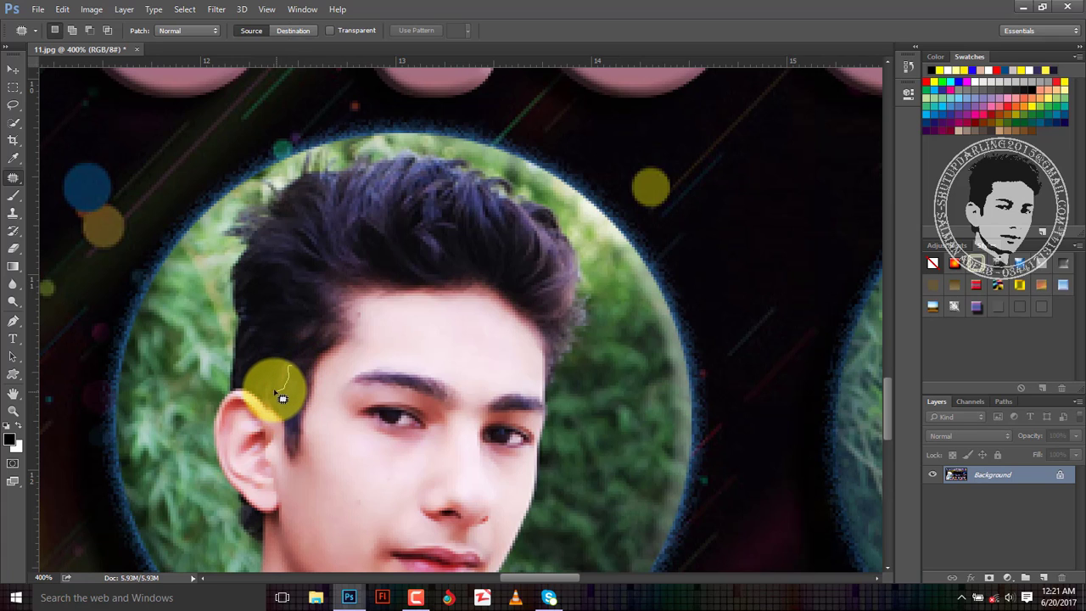
click(279, 370)
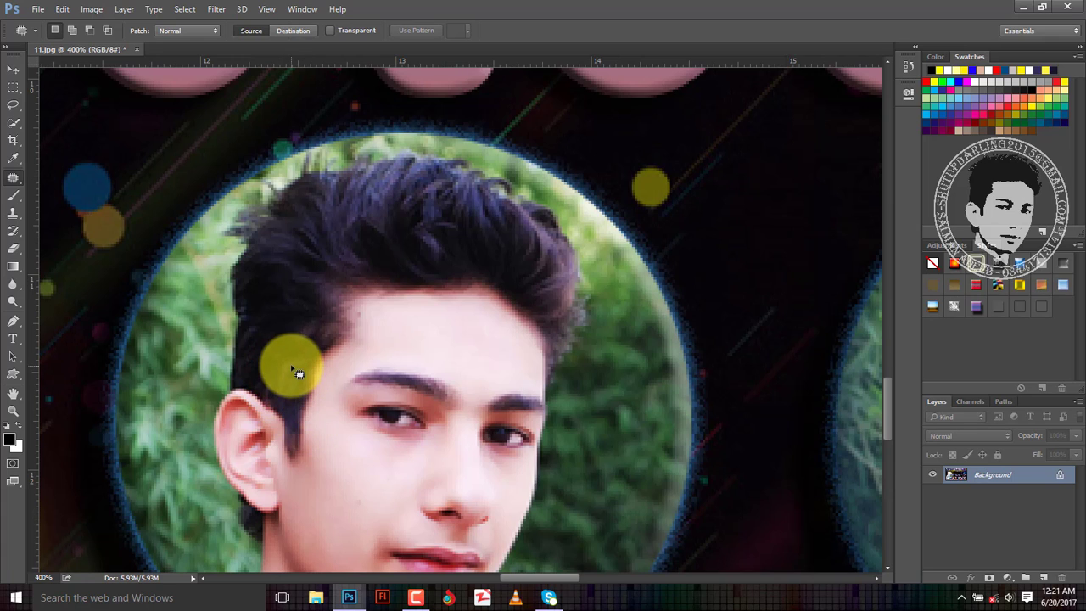
mouse_move(295, 390)
mouse_down()
mouse_move(301, 365)
mouse_move(288, 383)
mouse_move(263, 348)
mouse_up()
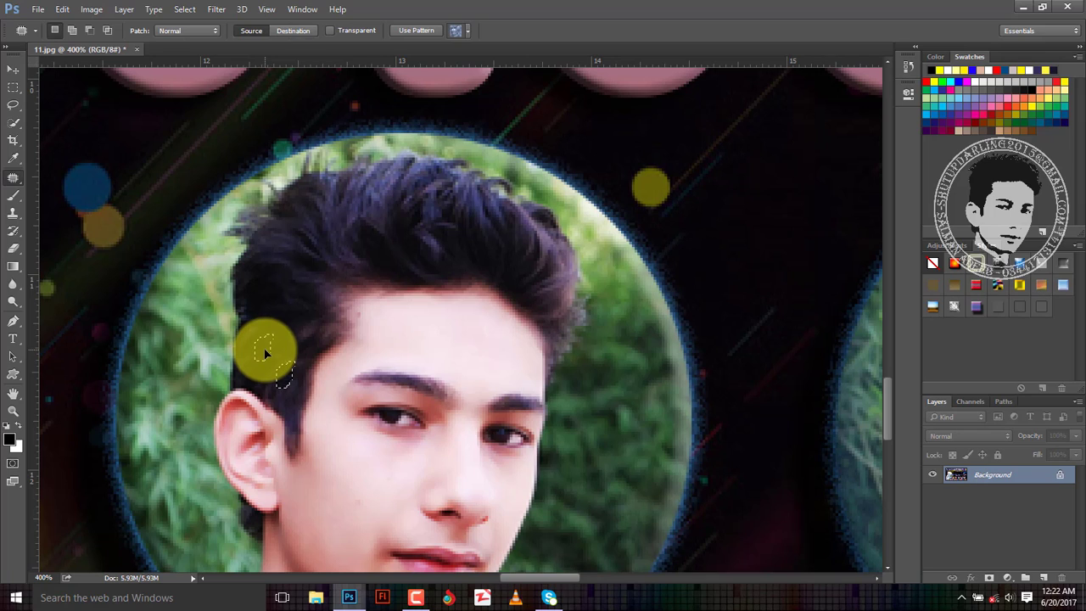
mouse_move(263, 346)
mouse_down()
mouse_move(283, 304)
mouse_move(261, 340)
mouse_up()
drag(391, 383, 394, 388)
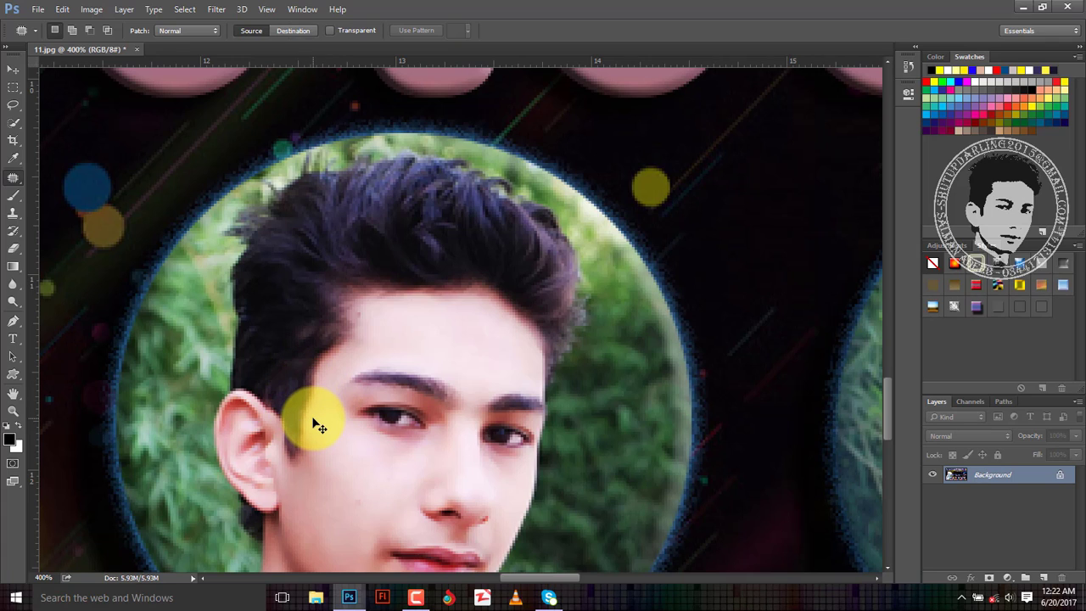
Step: Outline another small area beside the ear, deselect it, and adjust the view
drag(287, 363, 288, 387)
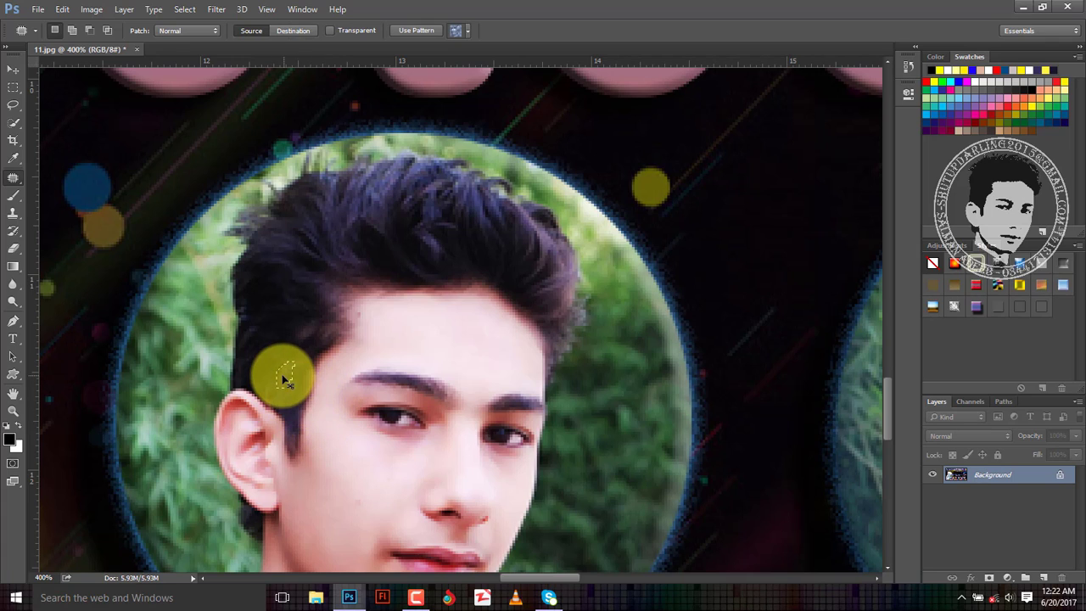
key(ctrl+d)
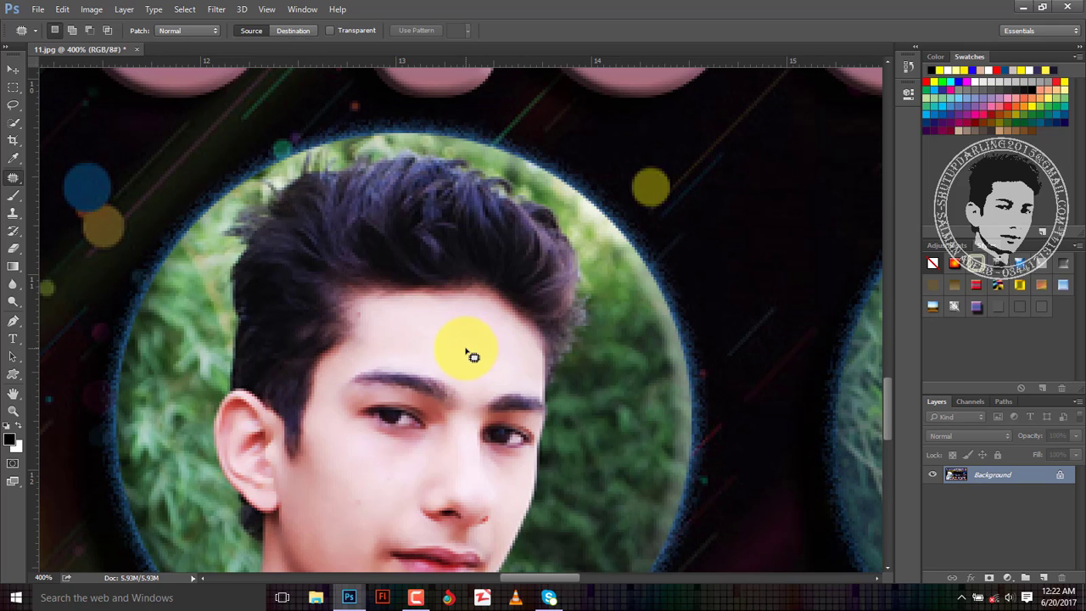
scroll(436, 351, down, 2)
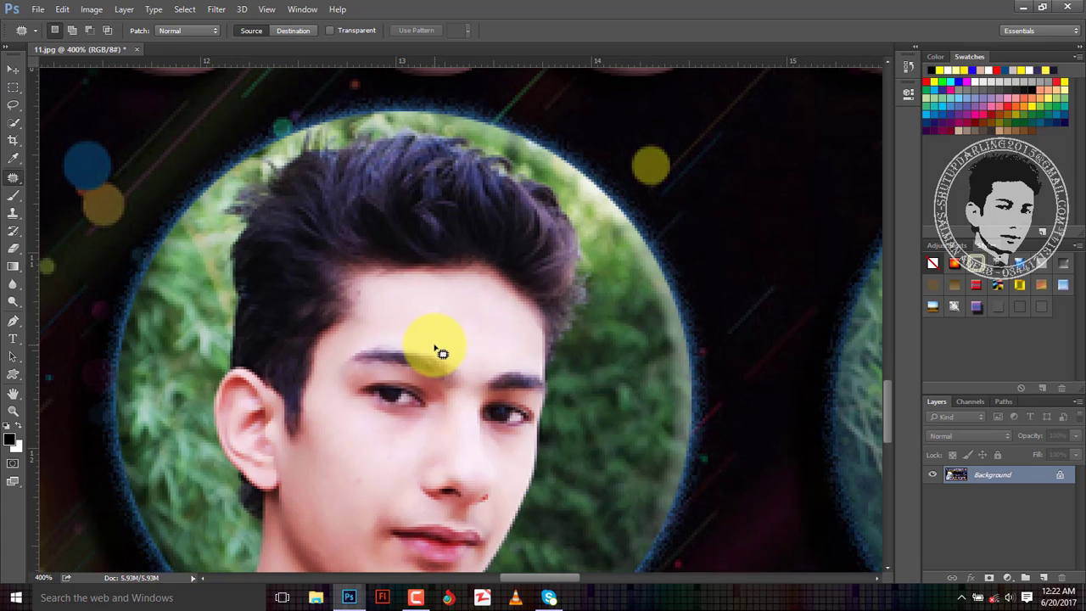
scroll(438, 351, down, 1)
scroll(441, 352, down, 2)
scroll(439, 349, down, 2)
scroll(425, 358, down, 2)
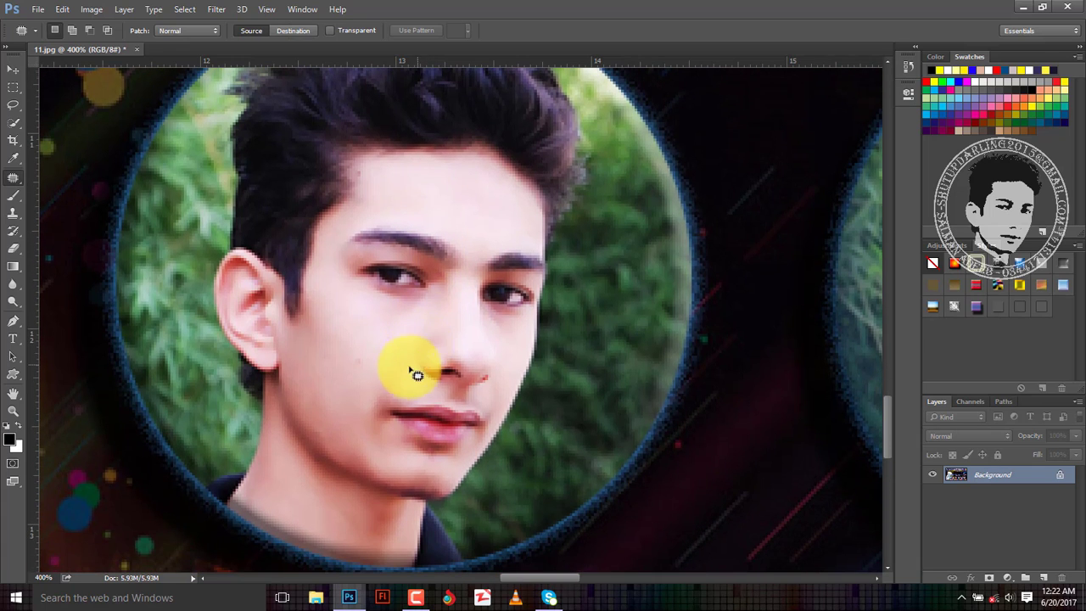
scroll(452, 338, up, 3)
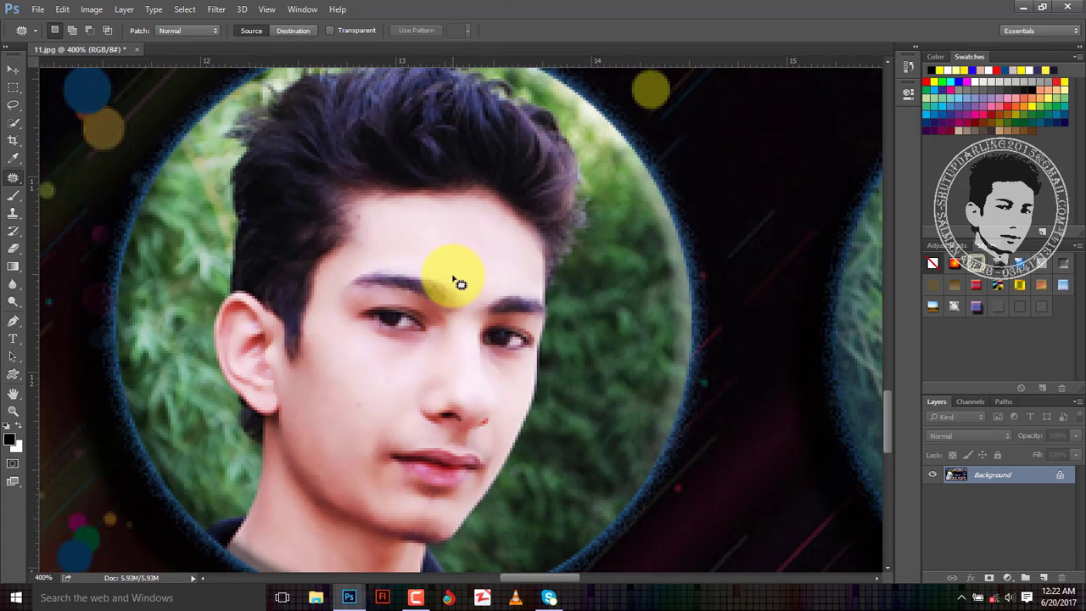
scroll(455, 268, up, 2)
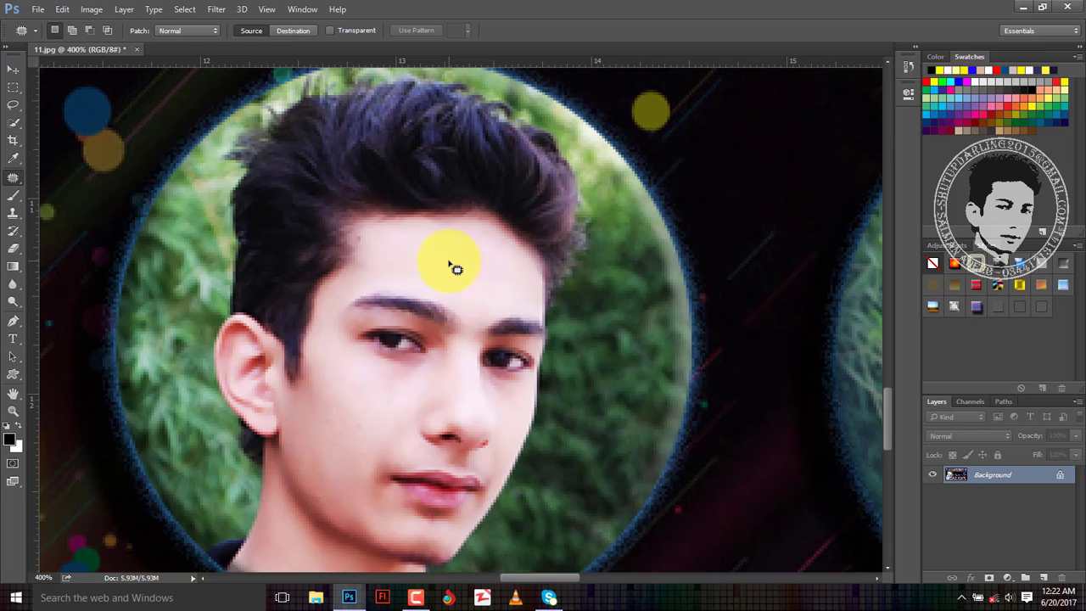
scroll(455, 268, up, 2)
scroll(456, 268, down, 1)
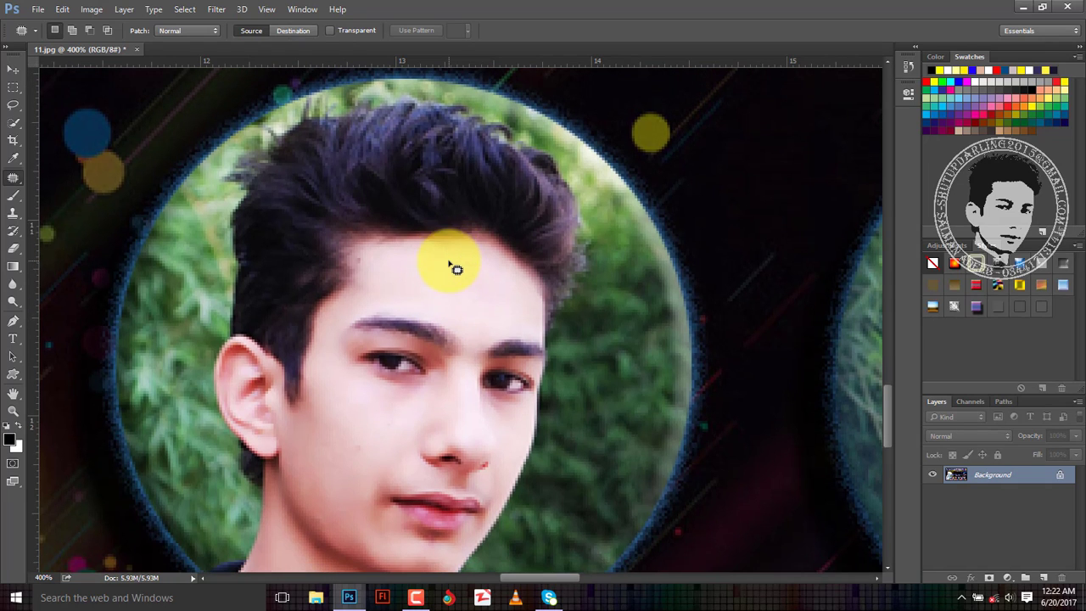
scroll(456, 268, down, 1)
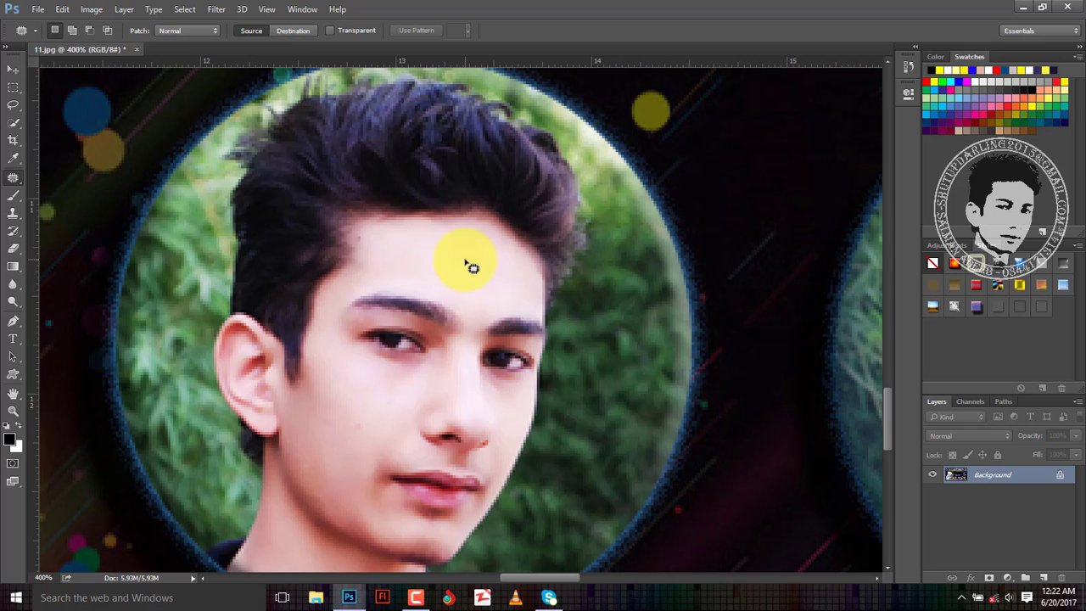
scroll(465, 265, down, 1)
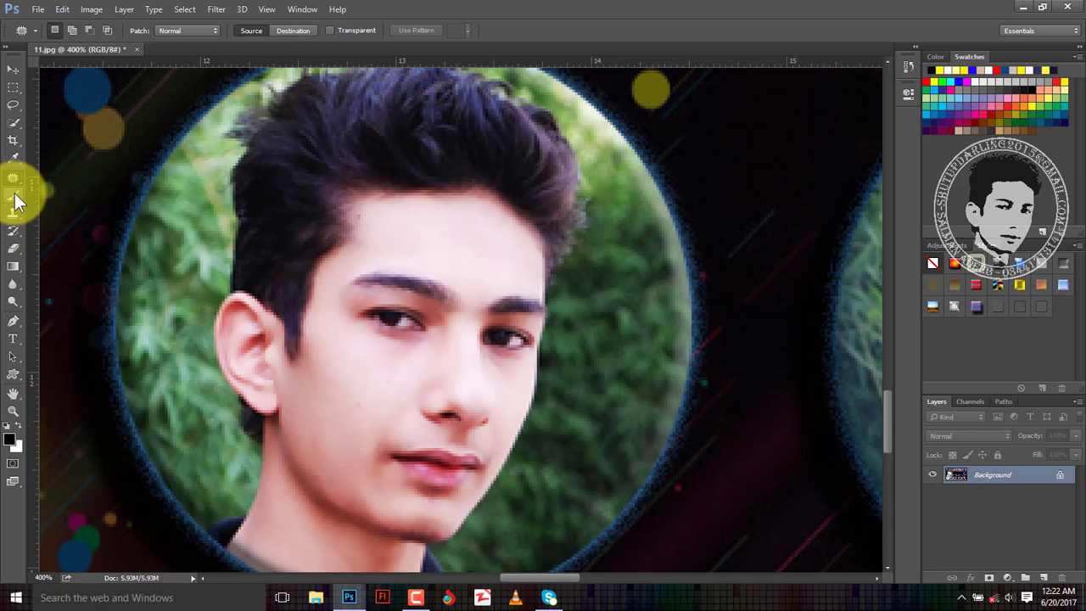
Step: Select the Brush tool, fit the thumbnail on screen, and browse the brush preset library options
click(14, 195)
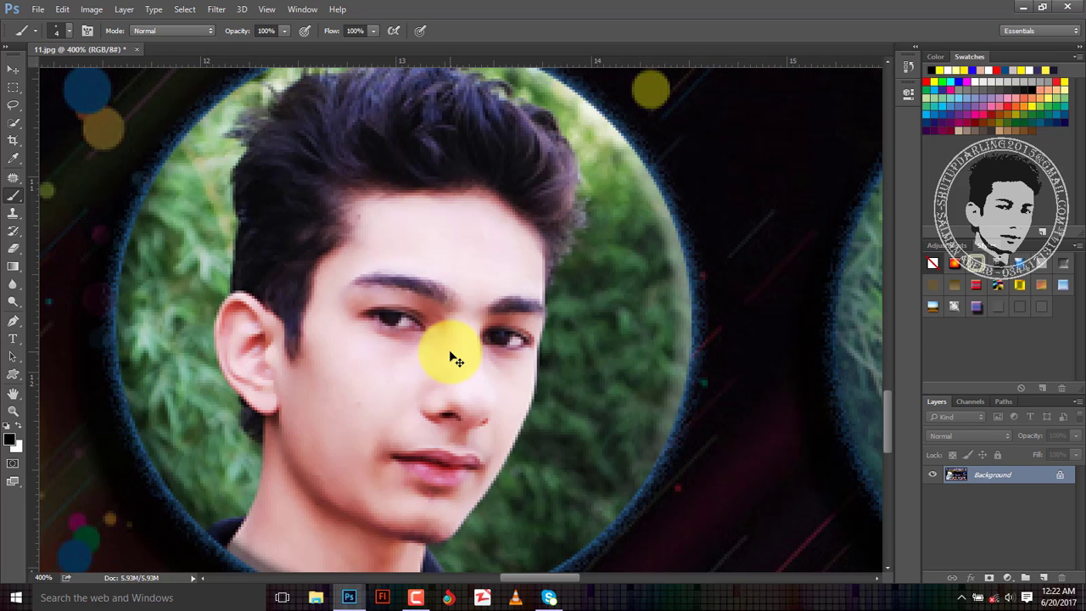
key(ctrl+0)
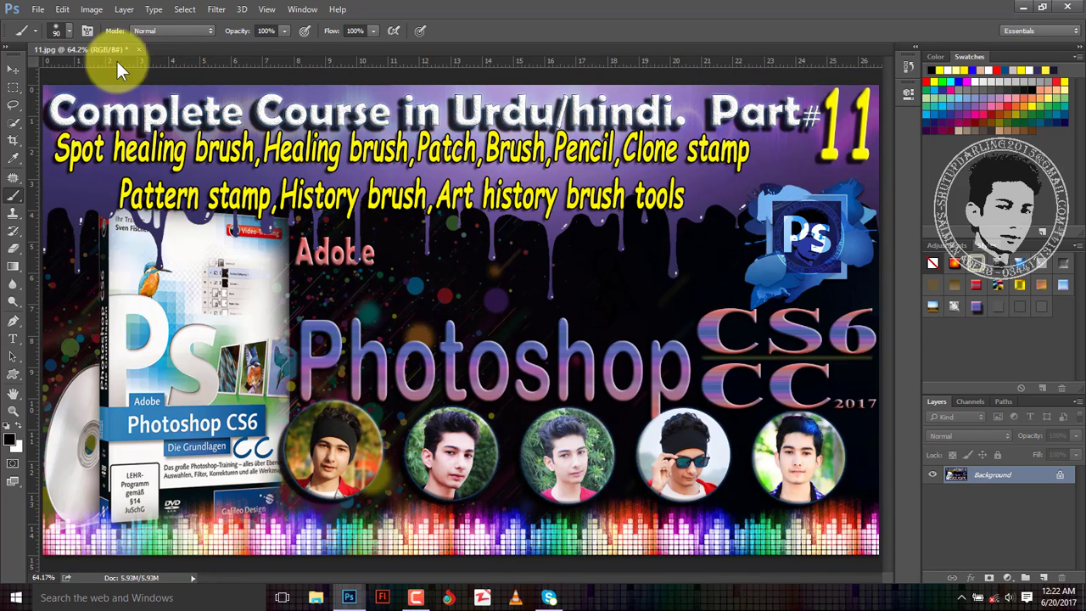
right_click(14, 198)
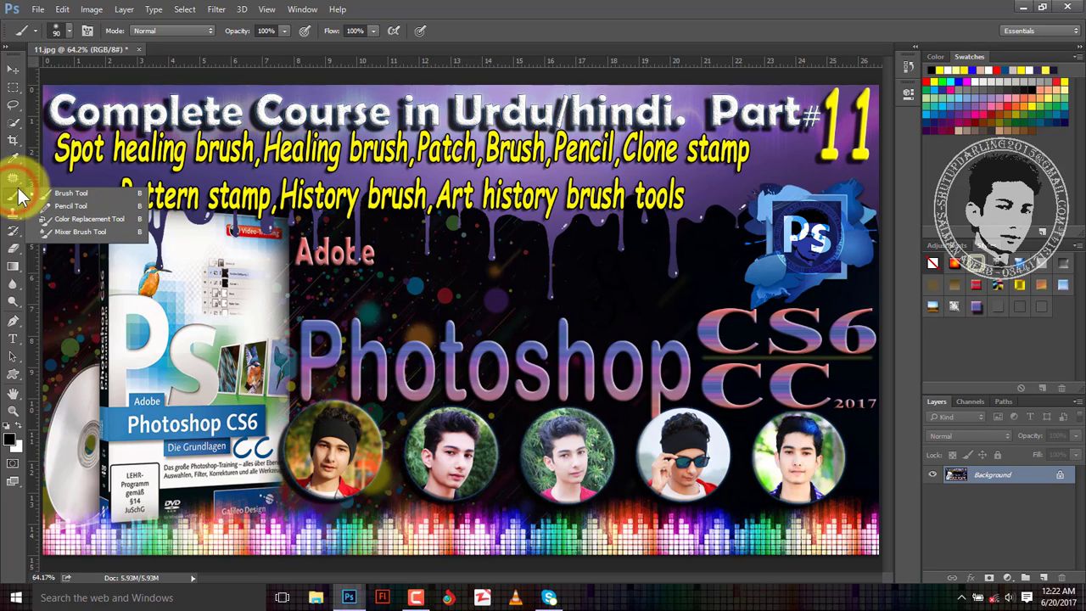
click(51, 197)
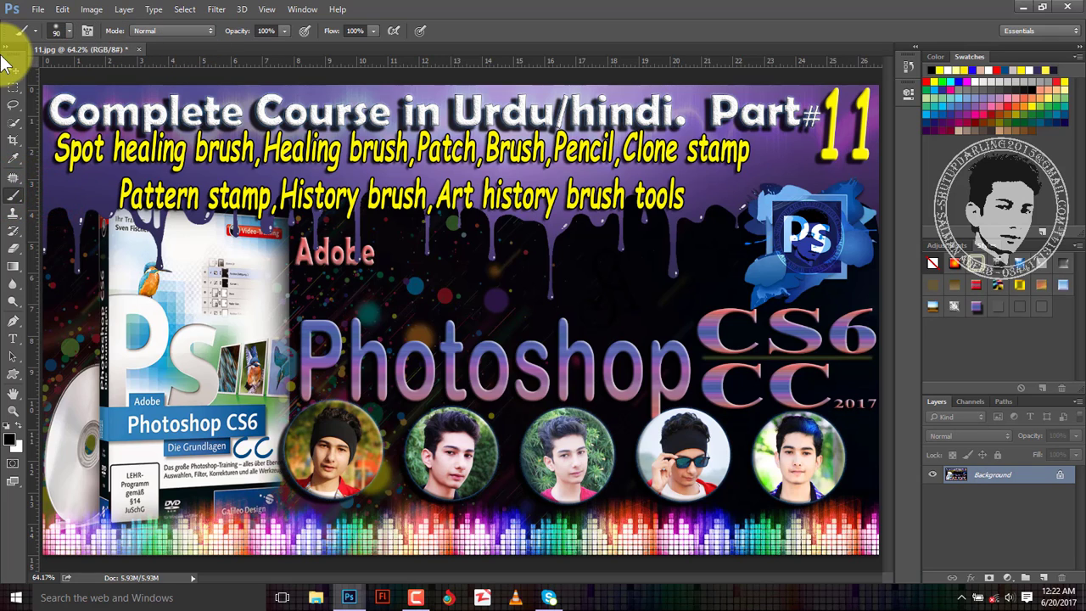
click(69, 31)
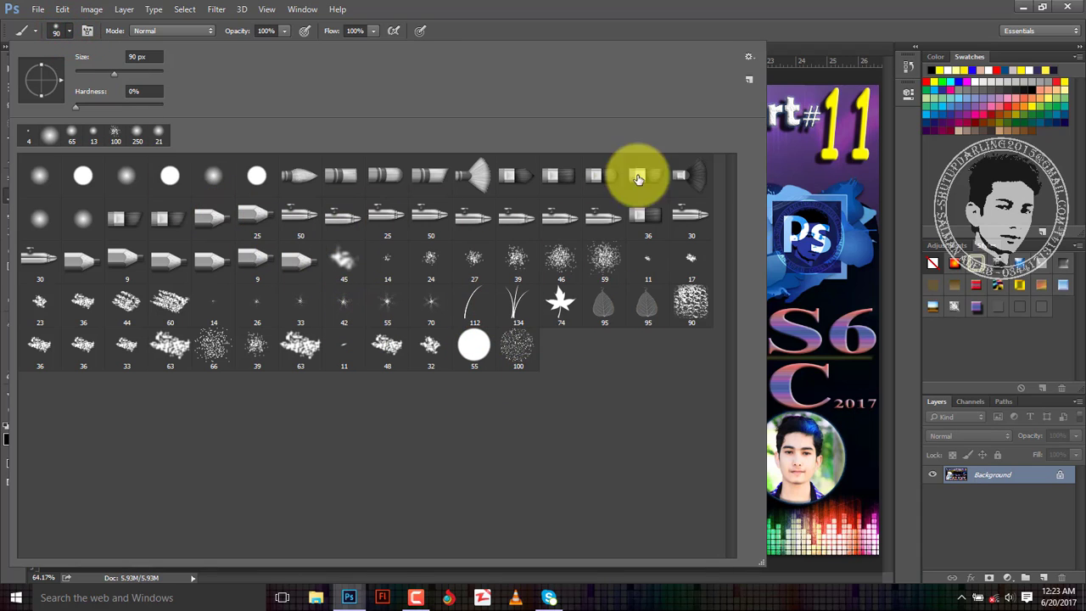
click(749, 57)
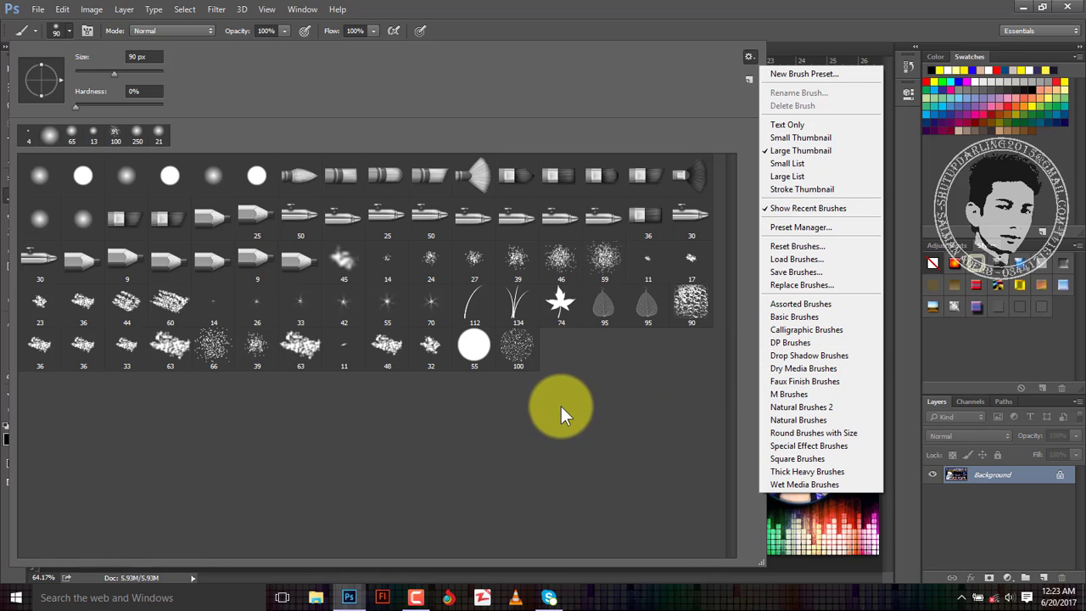
click(608, 372)
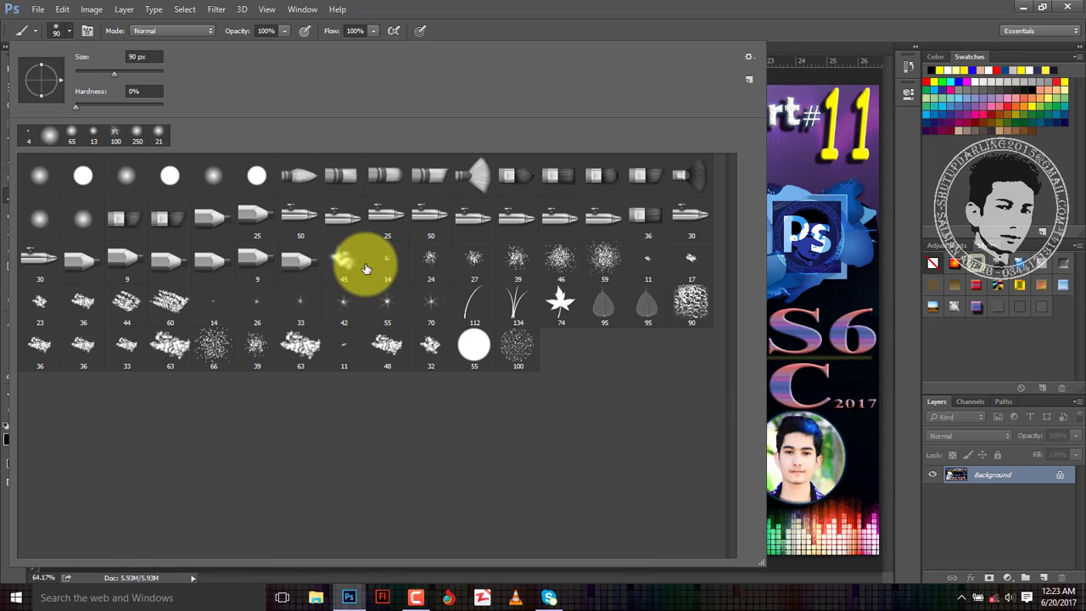
Step: Try a 175 px stroke over the title, undo it, then paint a 90 px stroke over the box
double_click(81, 175)
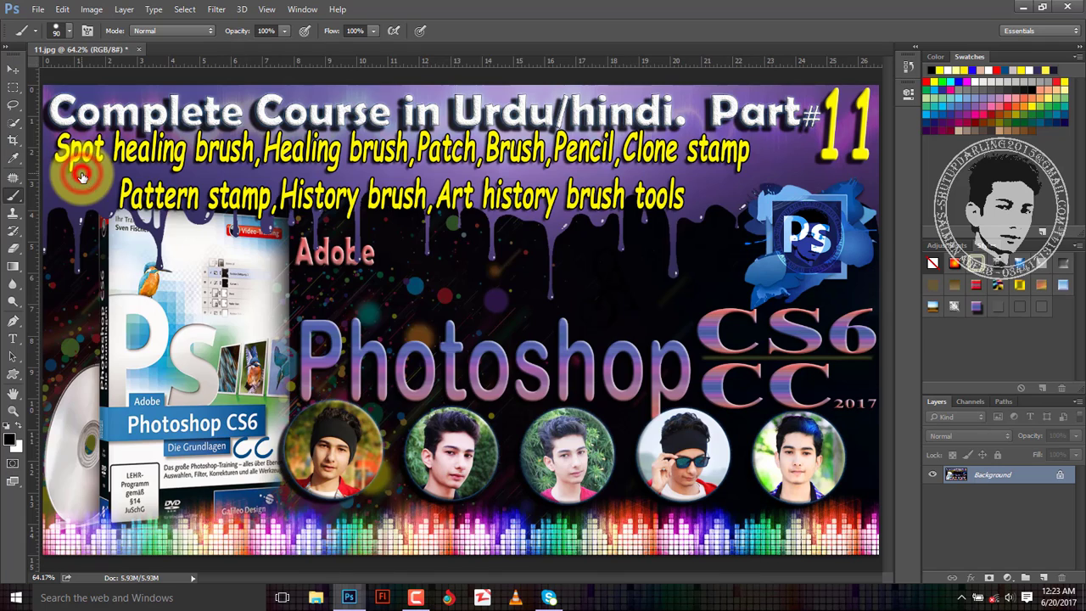
key(bracketright)
key(bracketright)
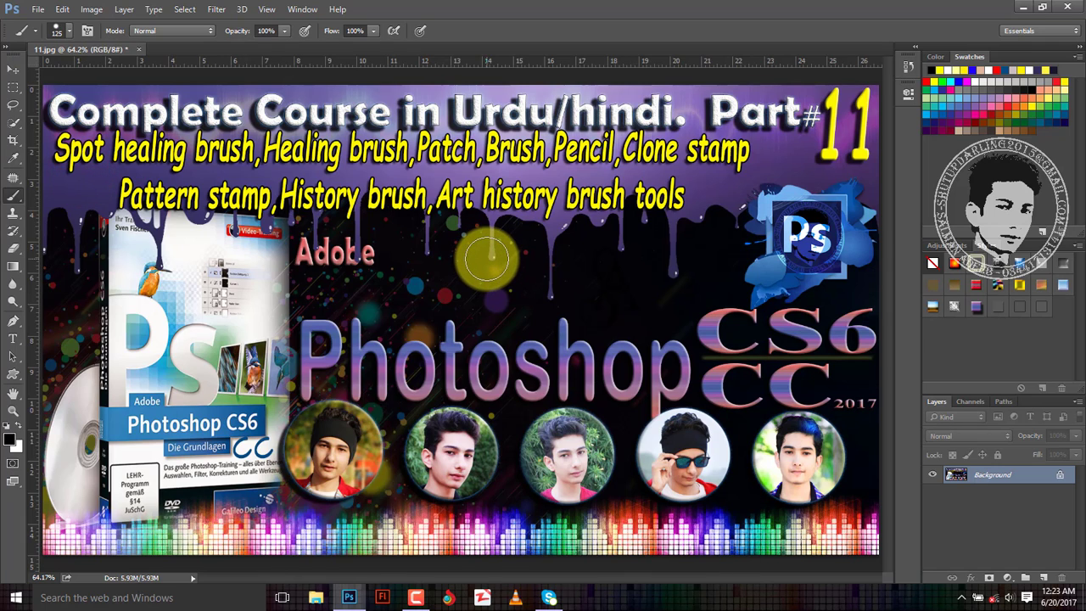
key(bracketright)
key(bracketright)
drag(462, 216, 707, 307)
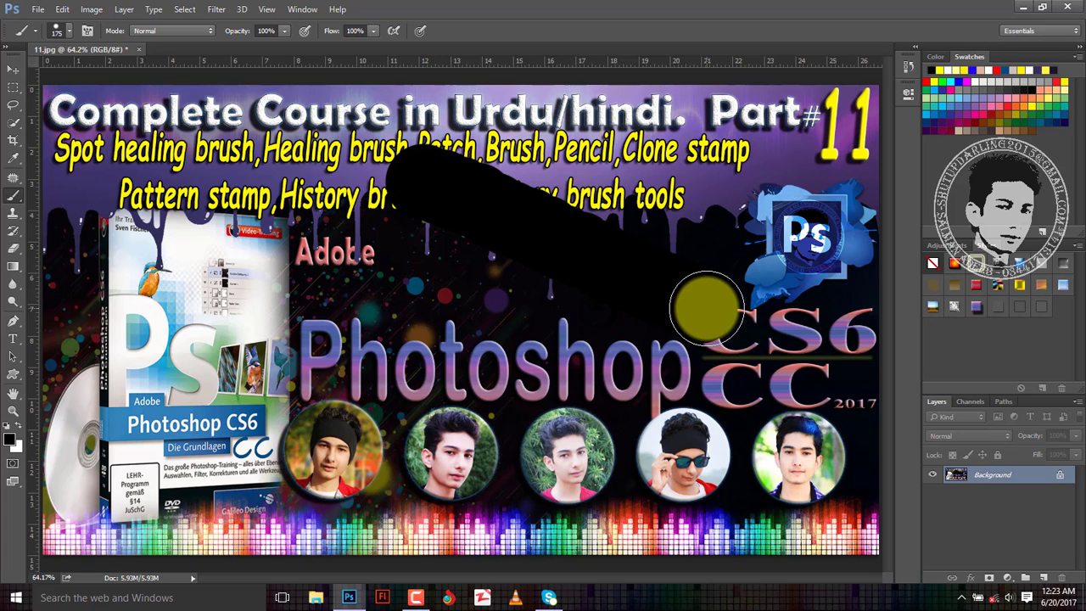
key(ctrl+z)
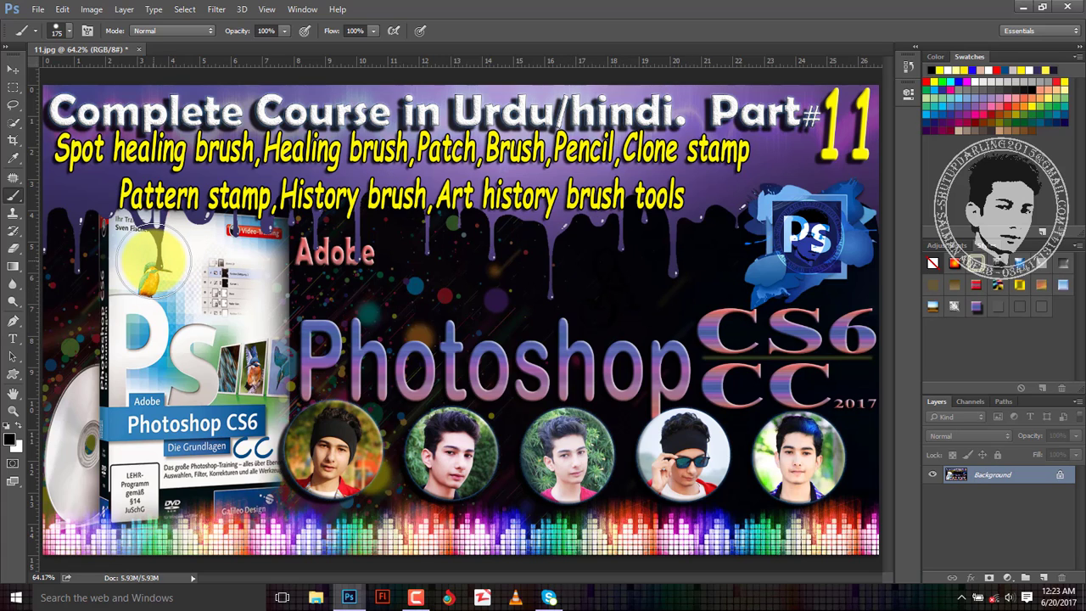
key(bracketleft)
key(bracketleft)
key(bracketleft)
mouse_move(134, 254)
mouse_down()
mouse_move(257, 302)
mouse_move(285, 326)
mouse_up()
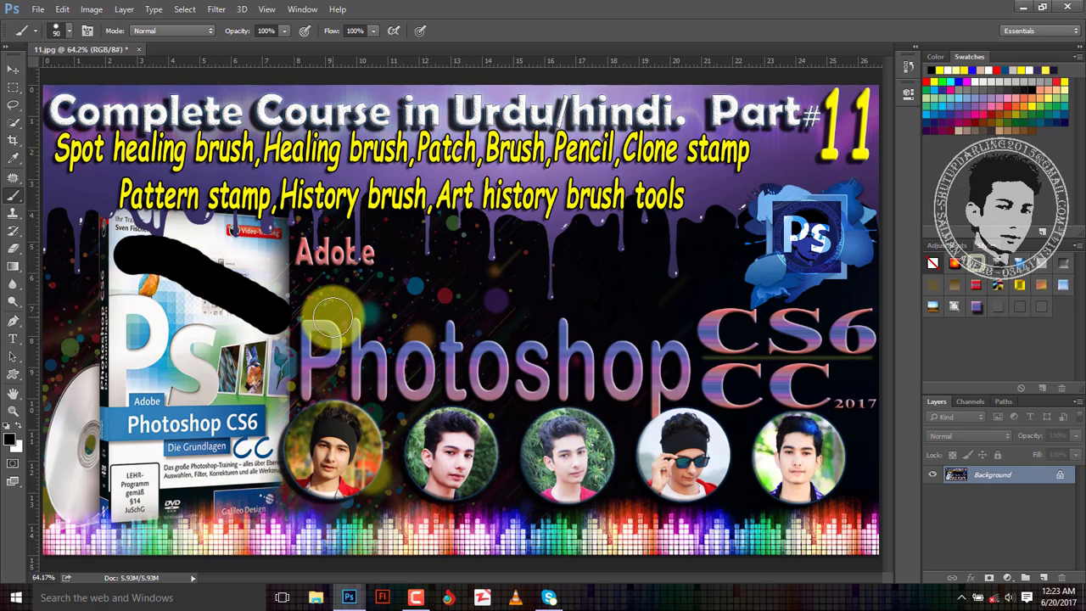
Step: Paint a soft round black stroke across the box image, keeping Normal blending mode
click(66, 34)
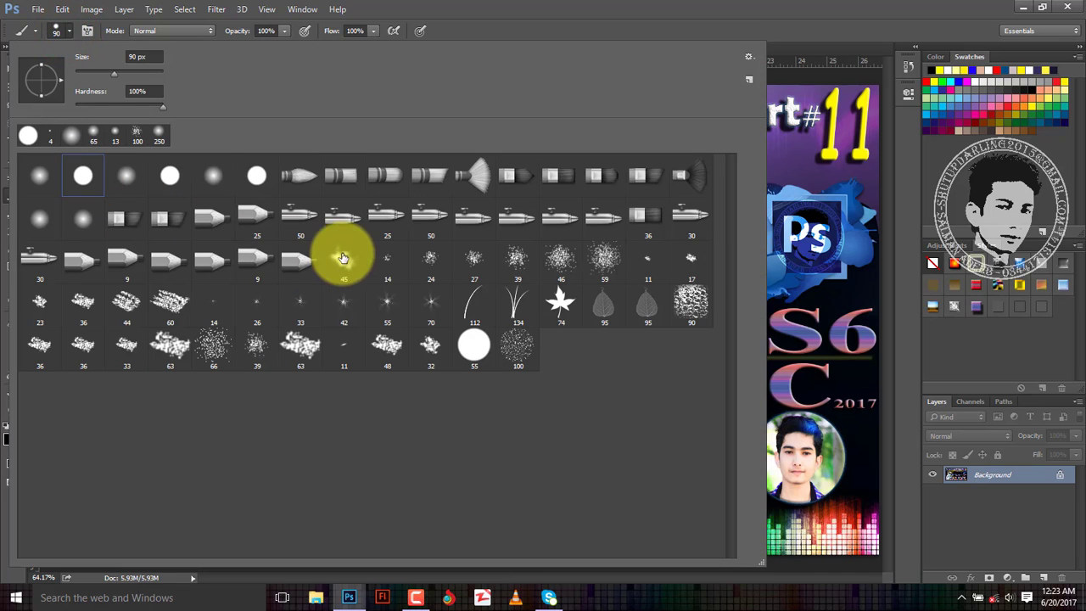
click(36, 180)
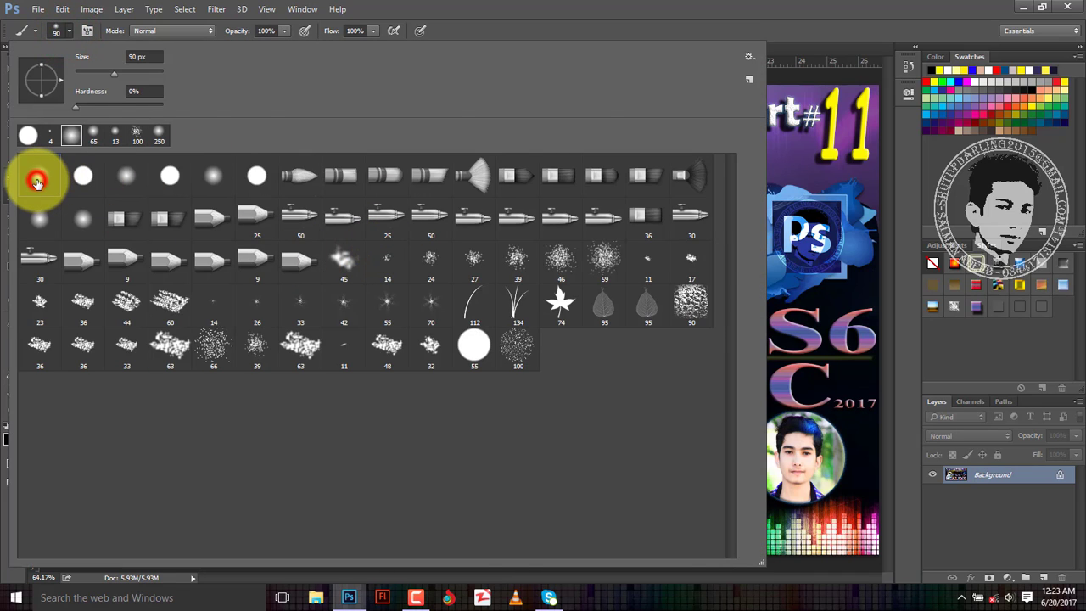
double_click(37, 181)
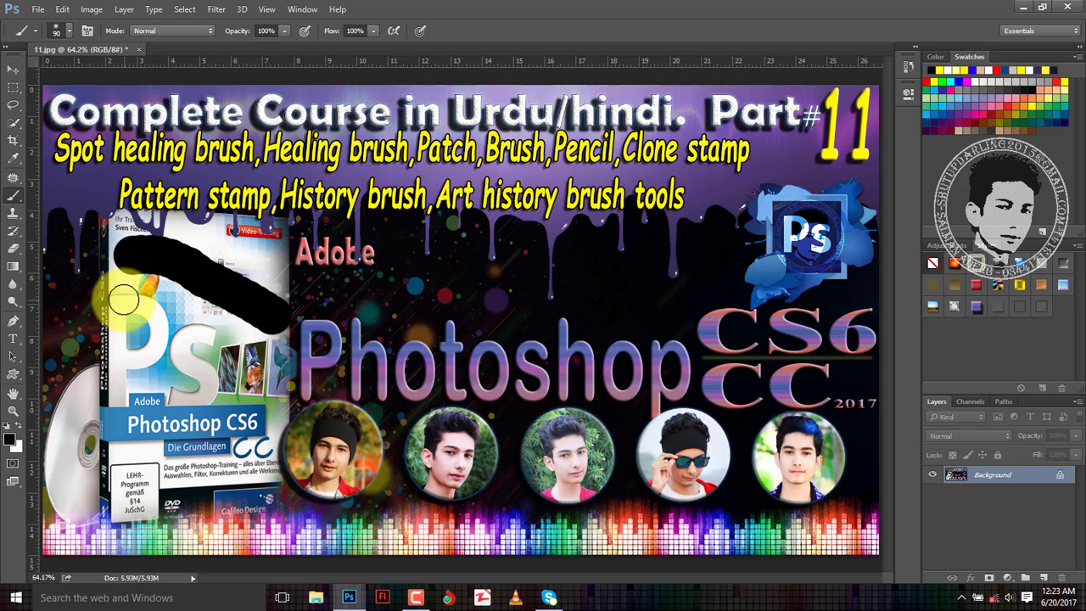
drag(123, 298, 263, 364)
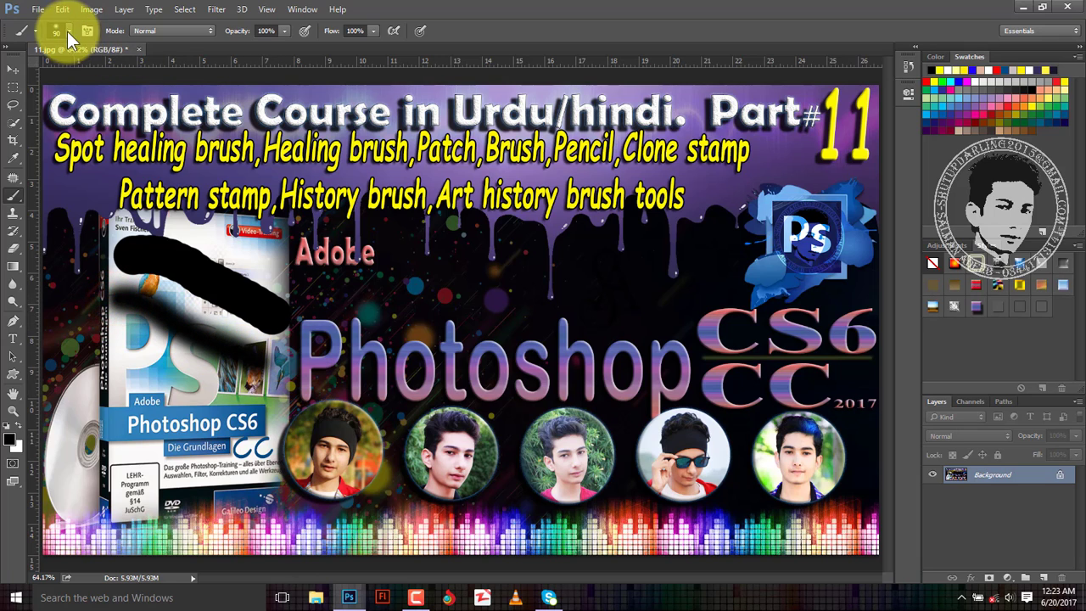
click(163, 32)
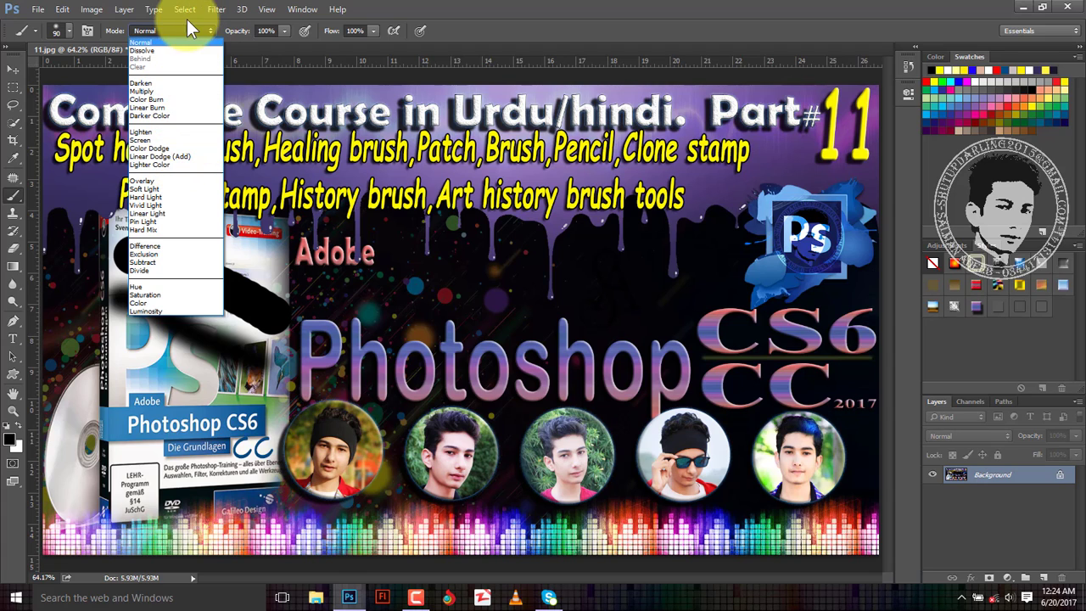
click(208, 42)
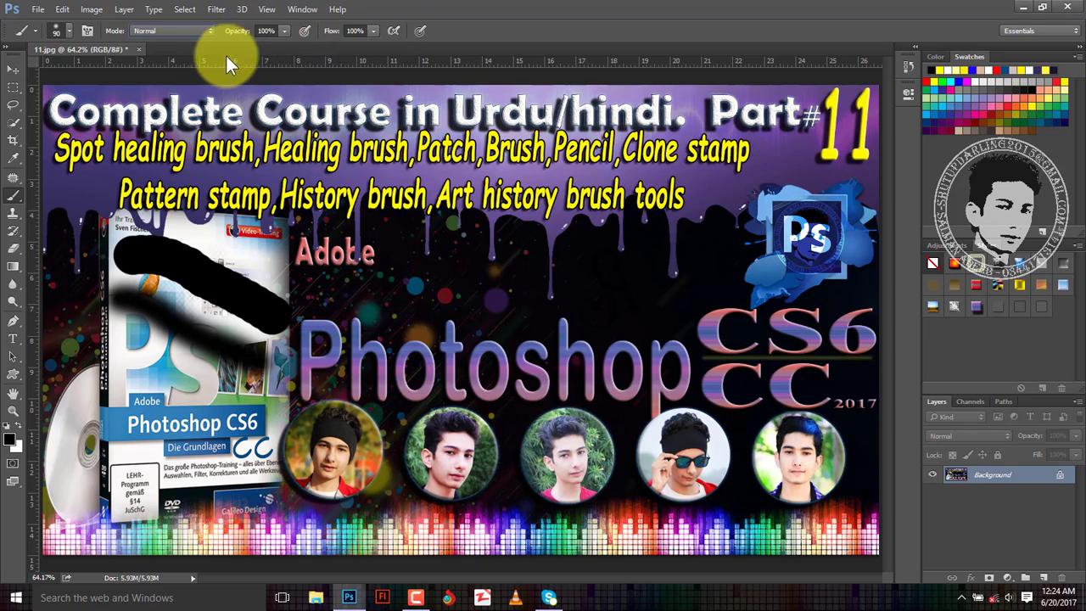
Step: Switch to the Pencil tool with the grass-blade brush tip
right_click(15, 196)
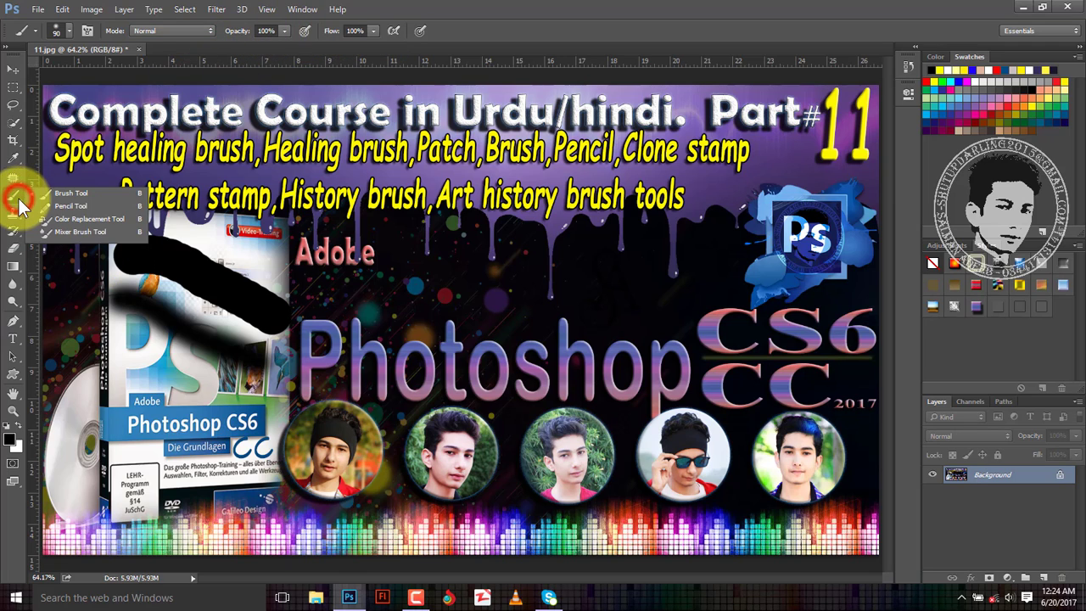
click(69, 207)
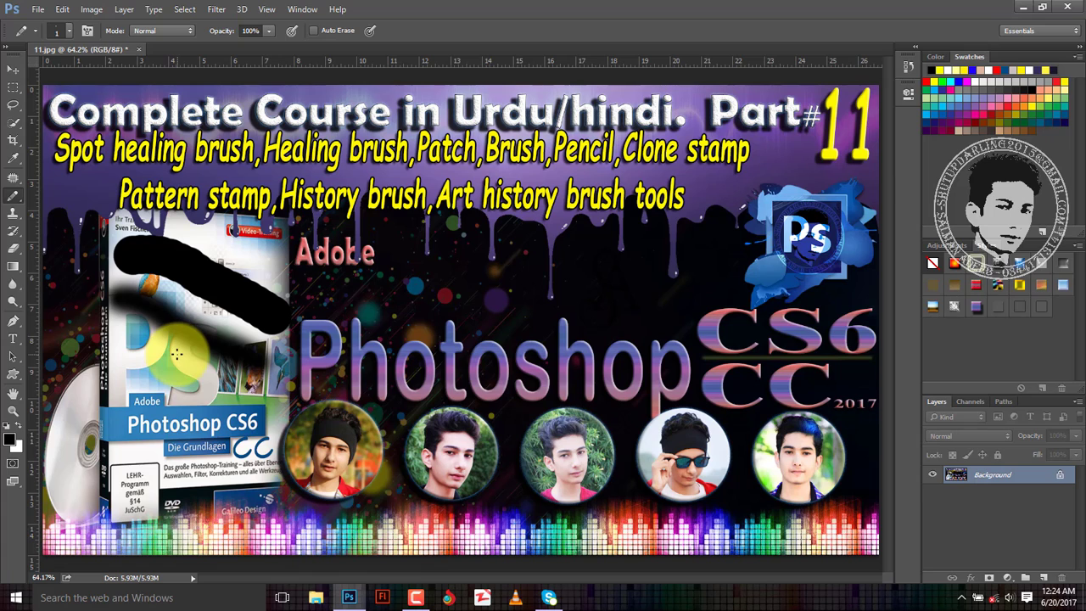
click(70, 34)
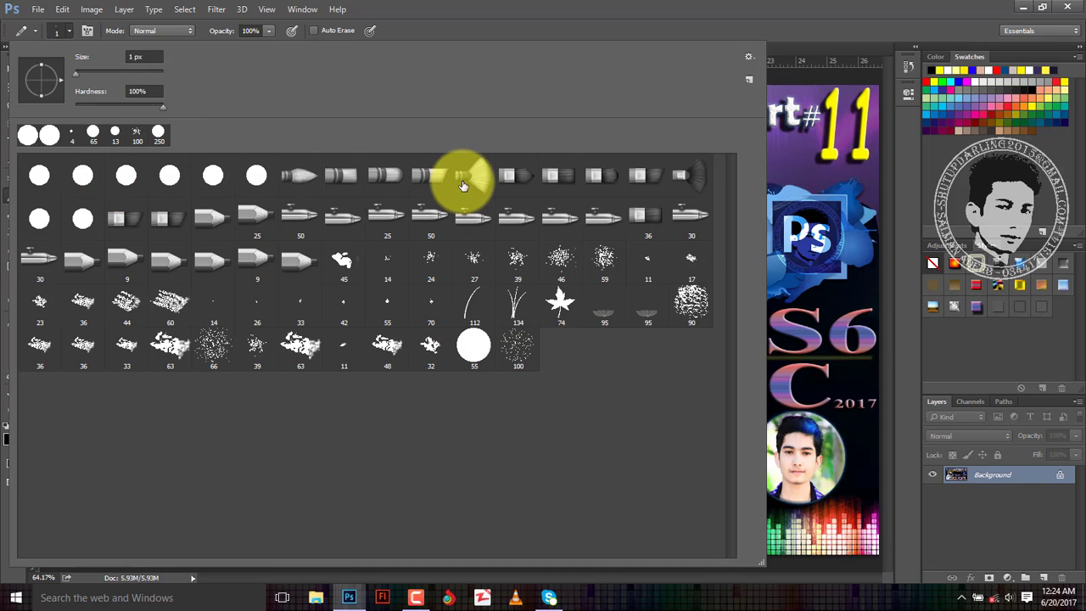
double_click(522, 305)
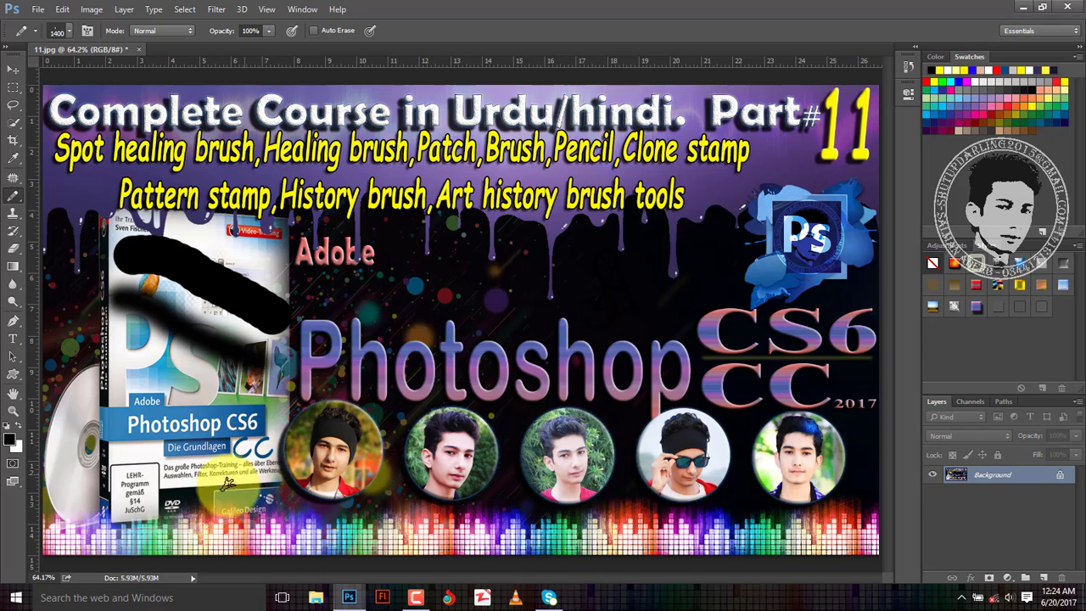
Step: Enlarge the tip and draw three grass-blade pencil strokes across the thumbnail
key(bracketright)
key(bracketright)
drag(399, 552, 594, 382)
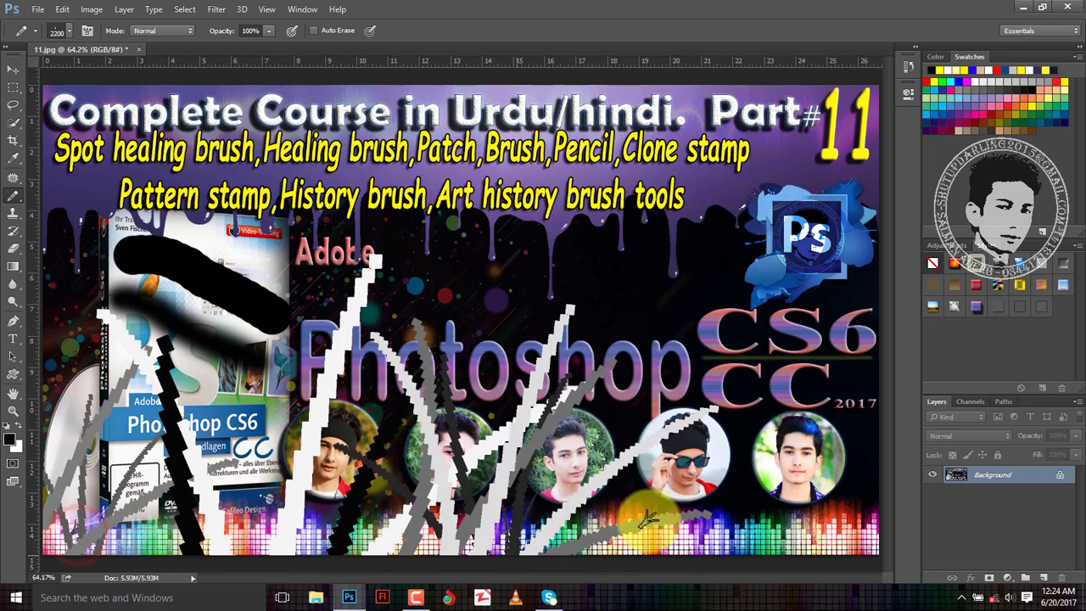
drag(543, 551, 679, 183)
drag(738, 543, 882, 148)
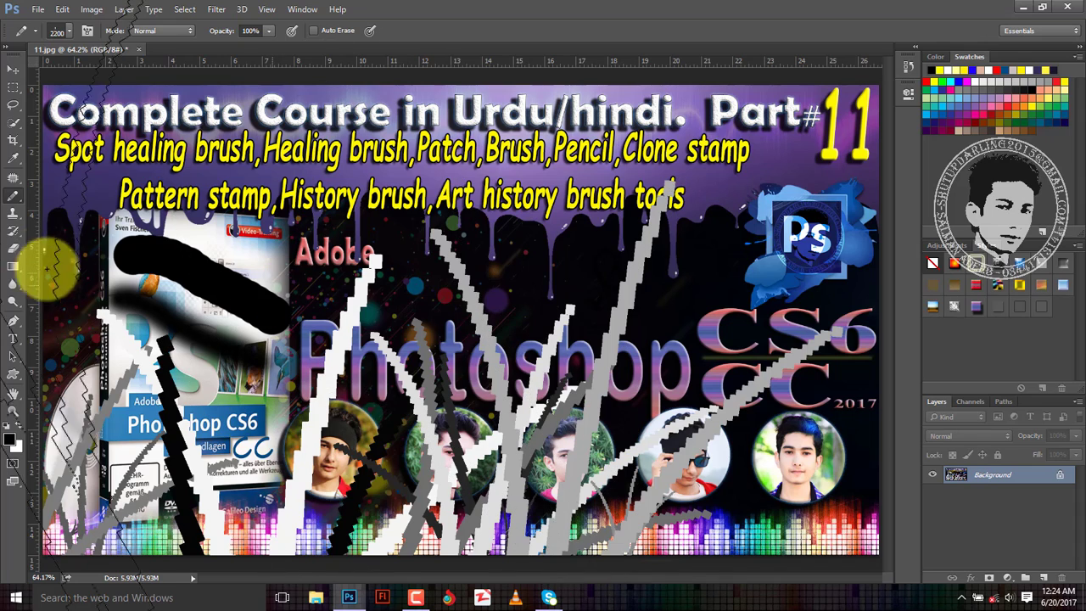
click(17, 197)
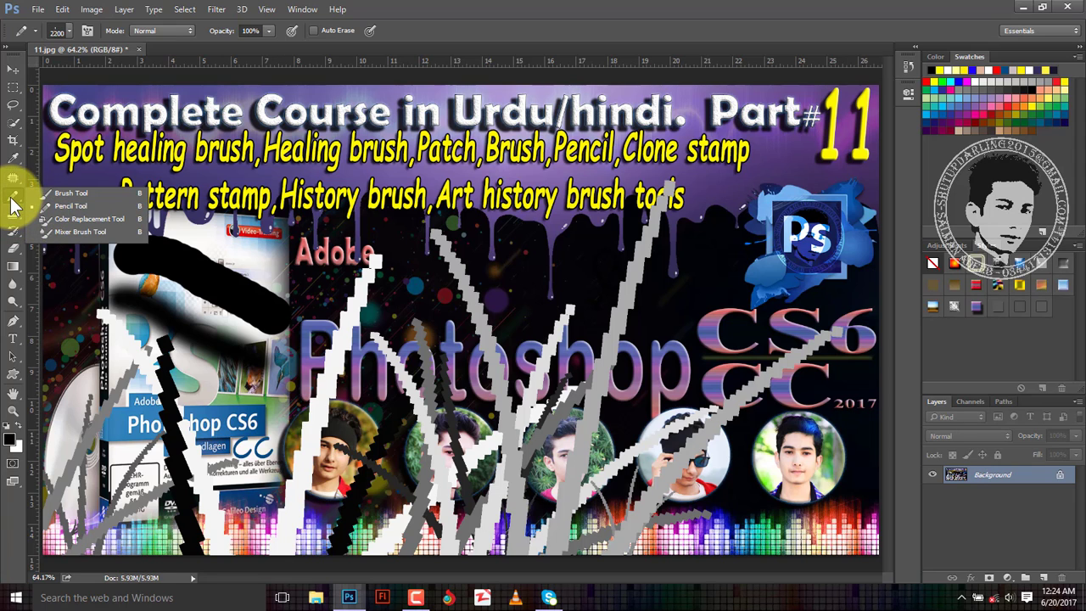
click(13, 197)
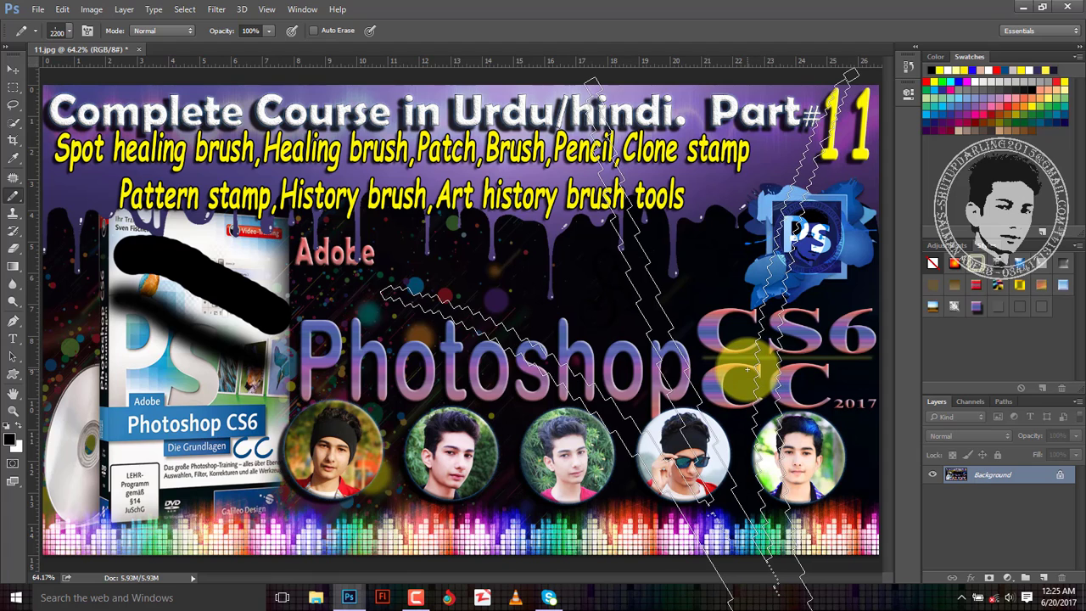
Step: Undo the black brush strokes and switch to the Clone Stamp Tool
key(ctrl+alt+z)
key(ctrl+alt+z)
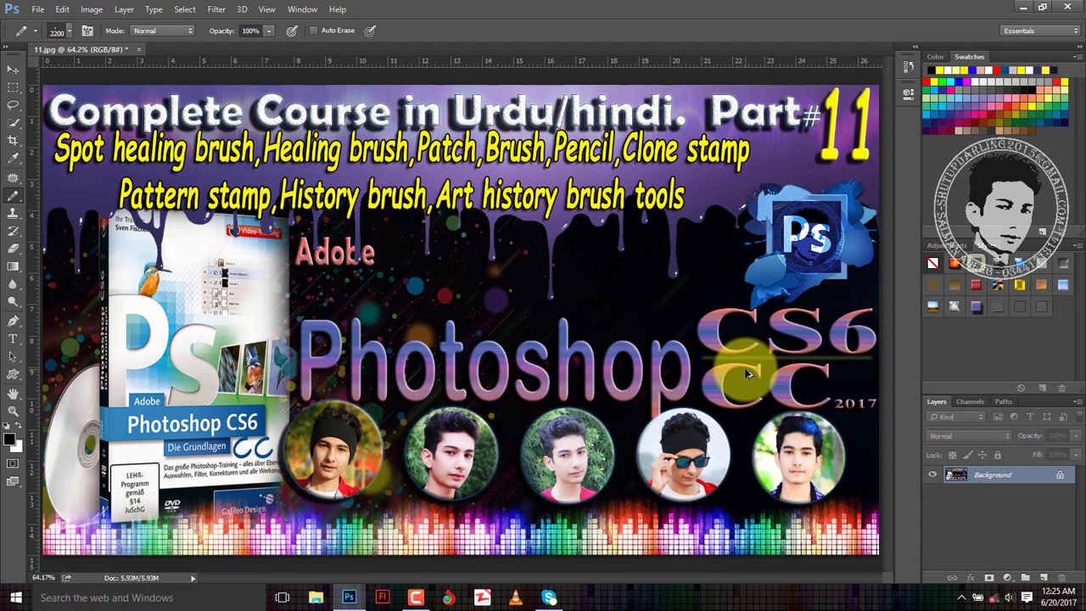
click(12, 214)
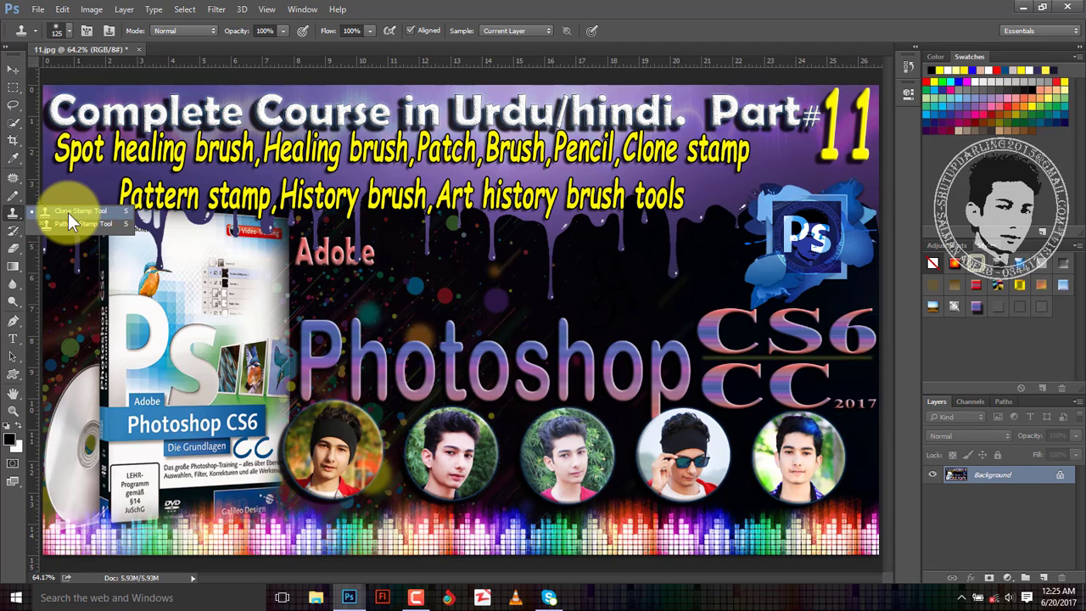
click(68, 212)
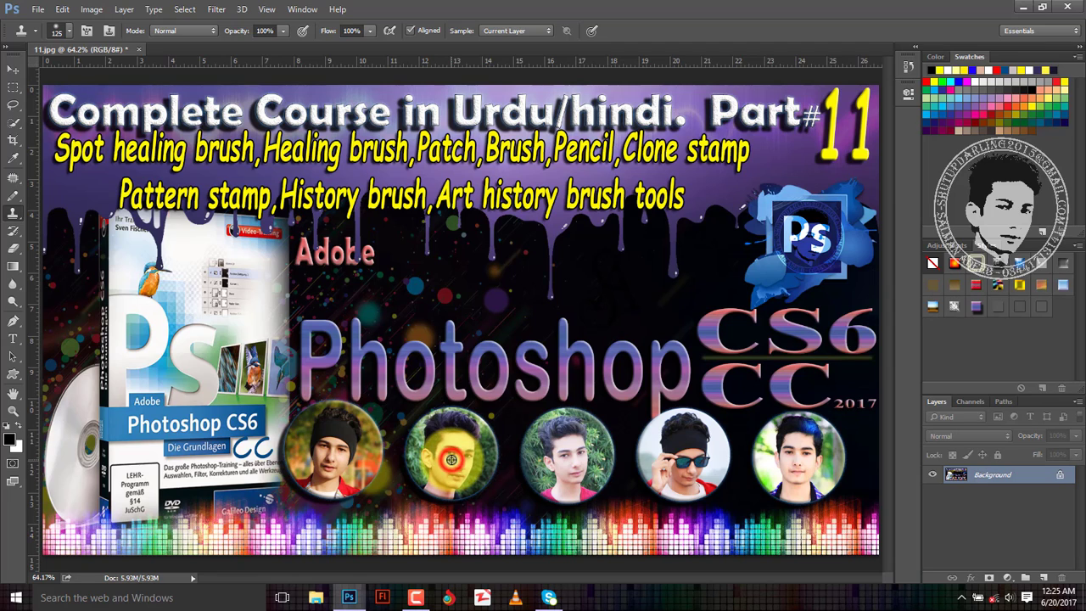
Step: Clone the second portrait's face onto the dark area above the Photoshop title
click(451, 459)
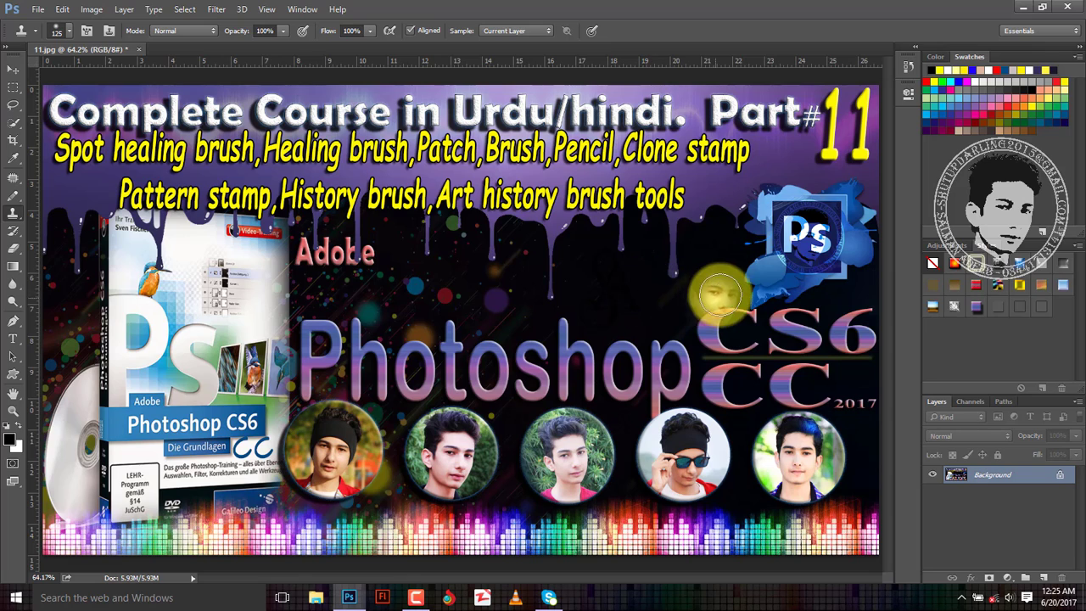
click(608, 286)
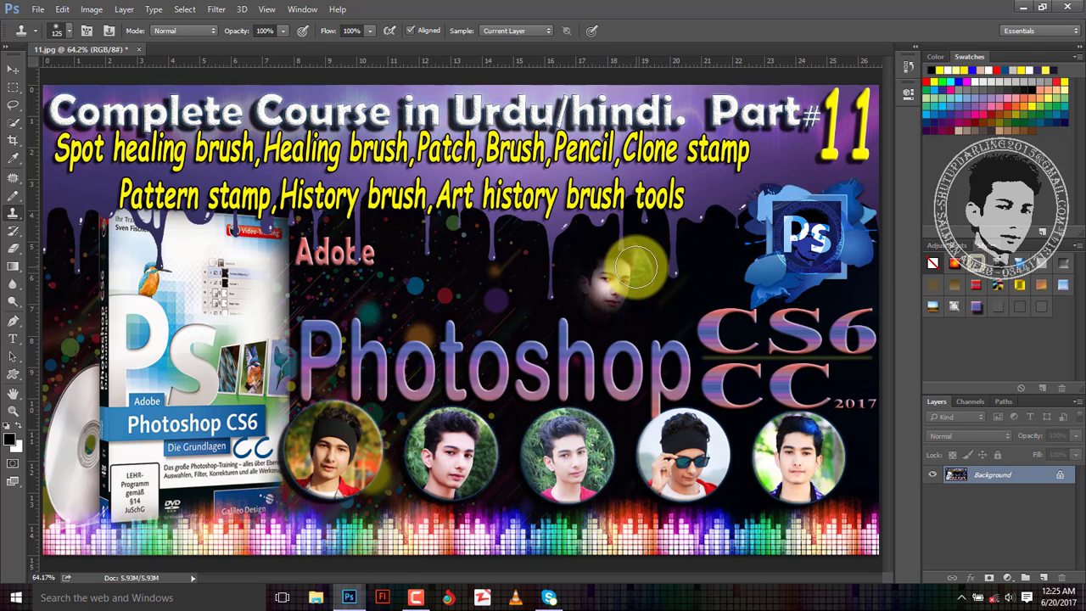
mouse_move(621, 264)
mouse_down()
mouse_move(598, 303)
mouse_move(602, 252)
mouse_move(613, 315)
mouse_up()
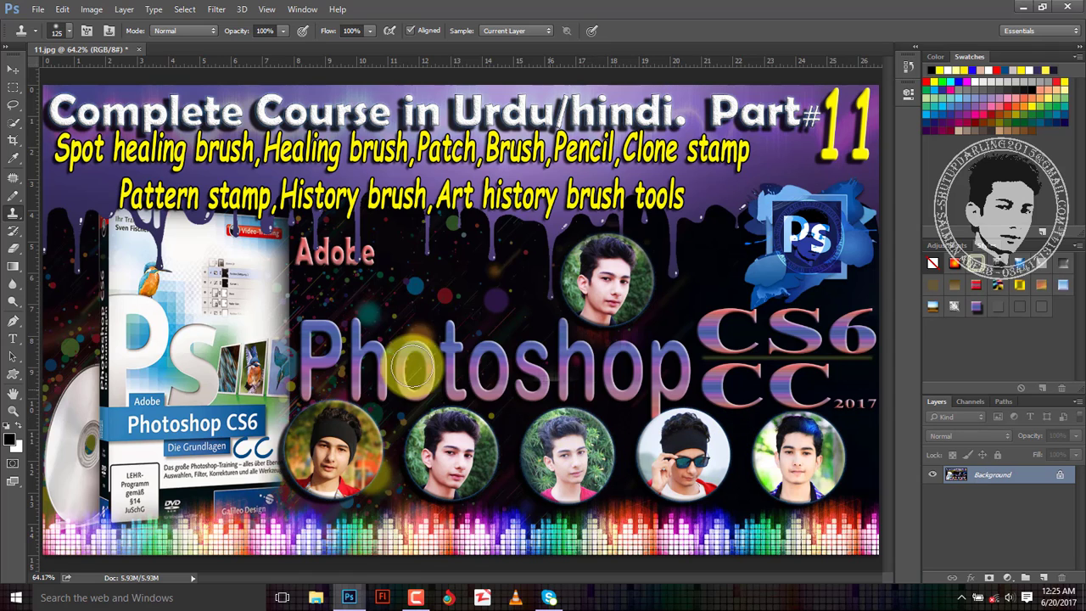
Step: Switch to the Pattern Stamp tool and reduce the brush size from 600 to 500
click(17, 212)
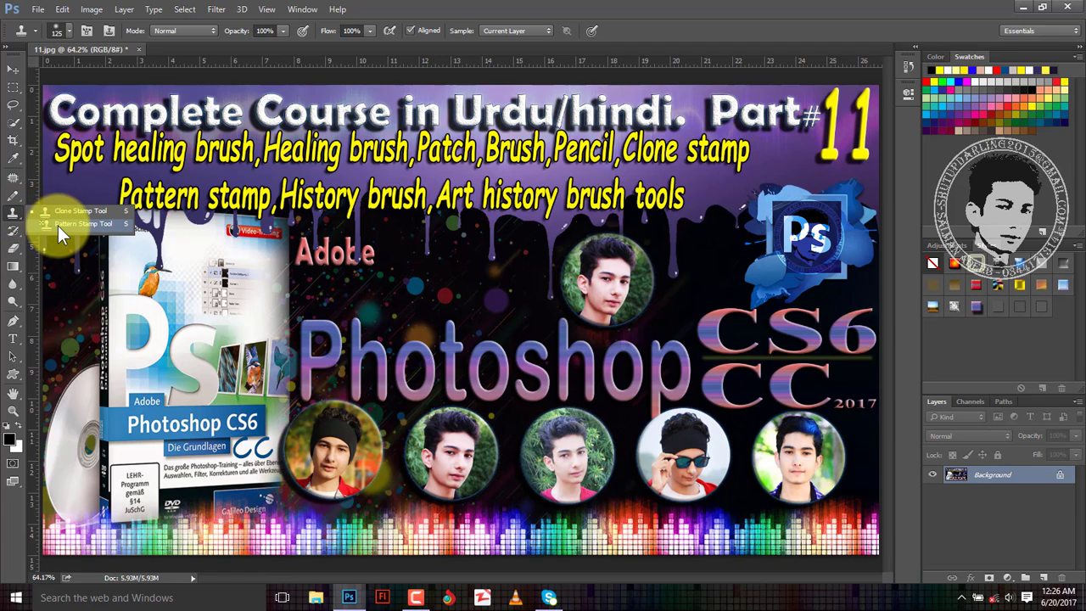
click(76, 224)
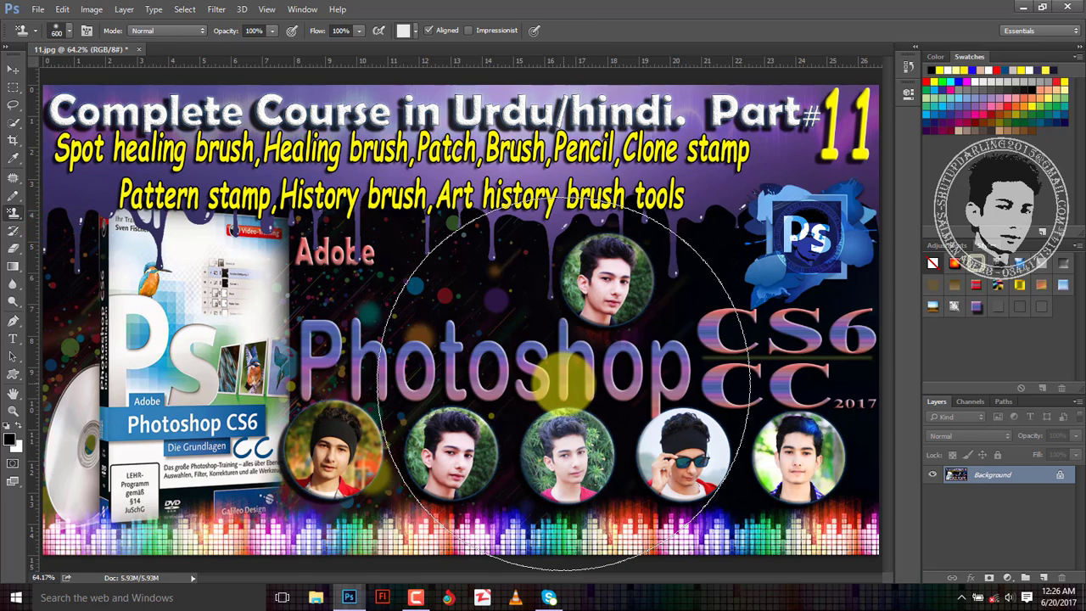
key(bracketleft)
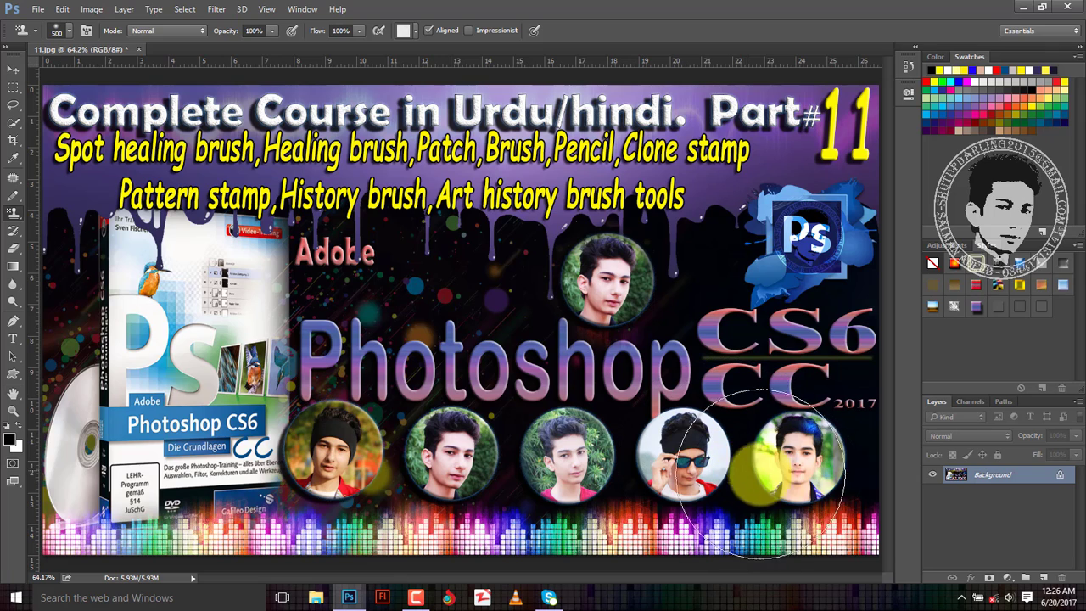
Step: Append the Erodible Textures library to the patterns and pick one texture to stamp
click(415, 31)
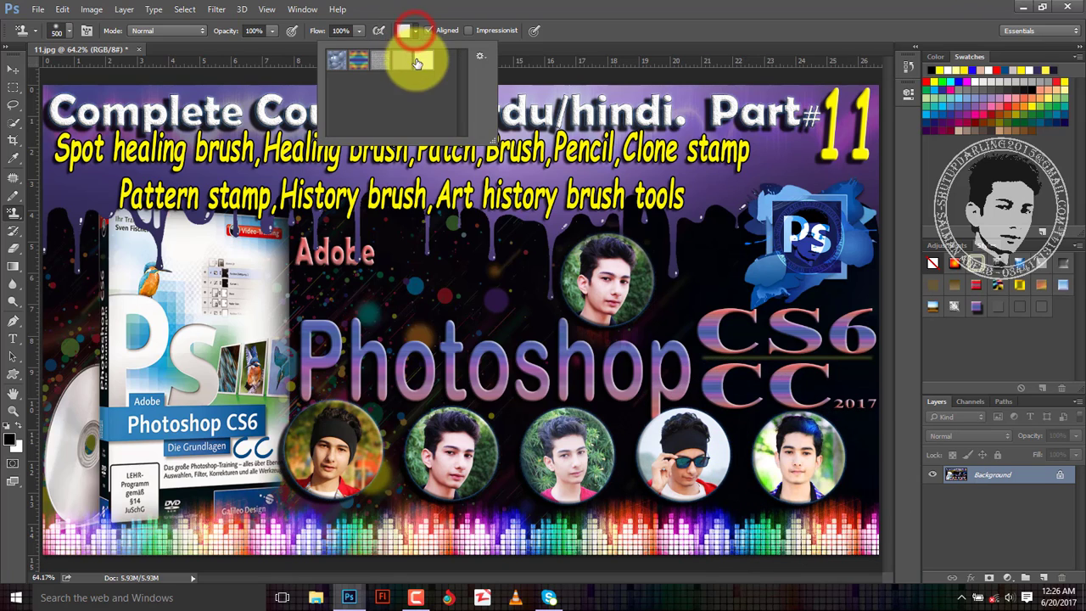
click(478, 57)
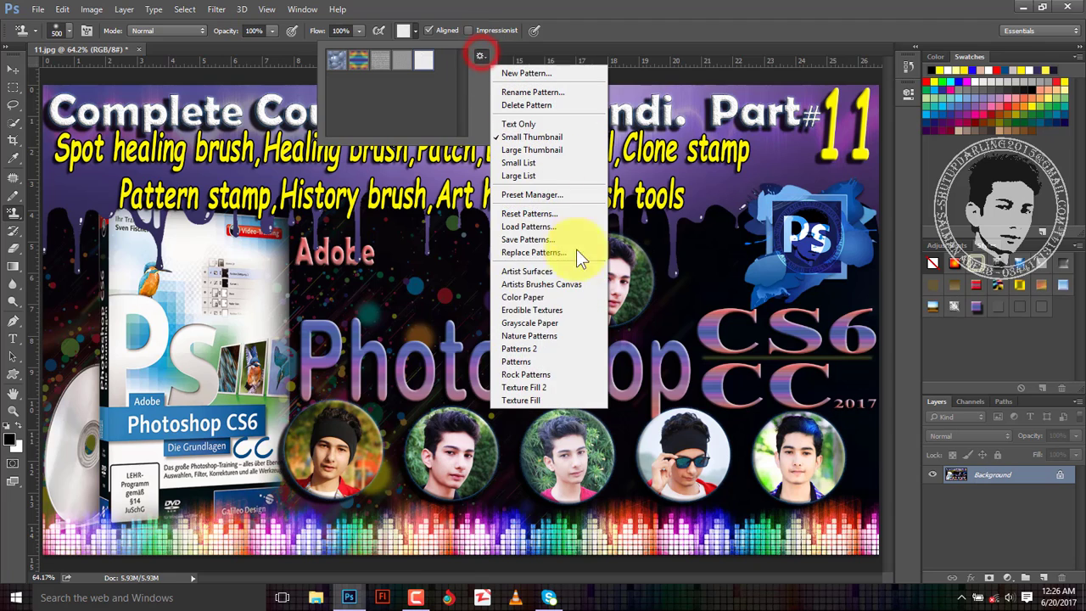
click(548, 313)
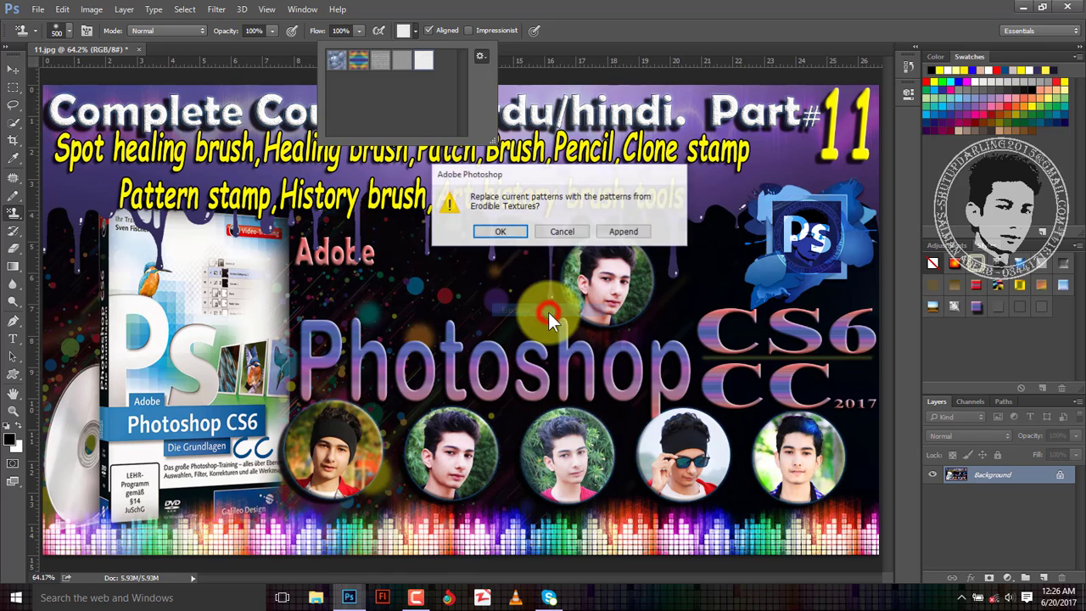
click(619, 232)
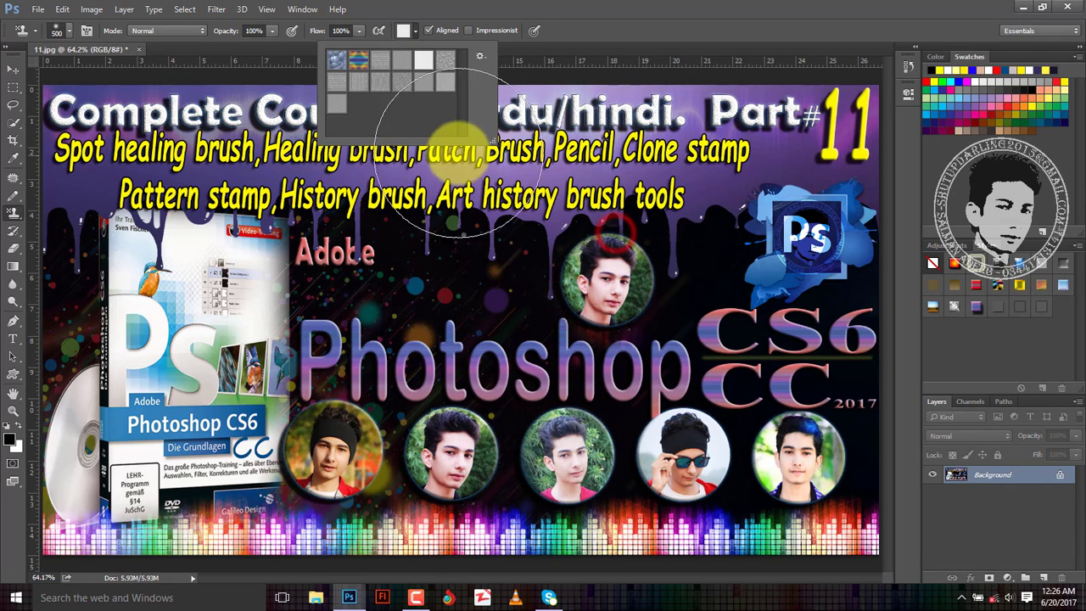
click(354, 61)
click(362, 61)
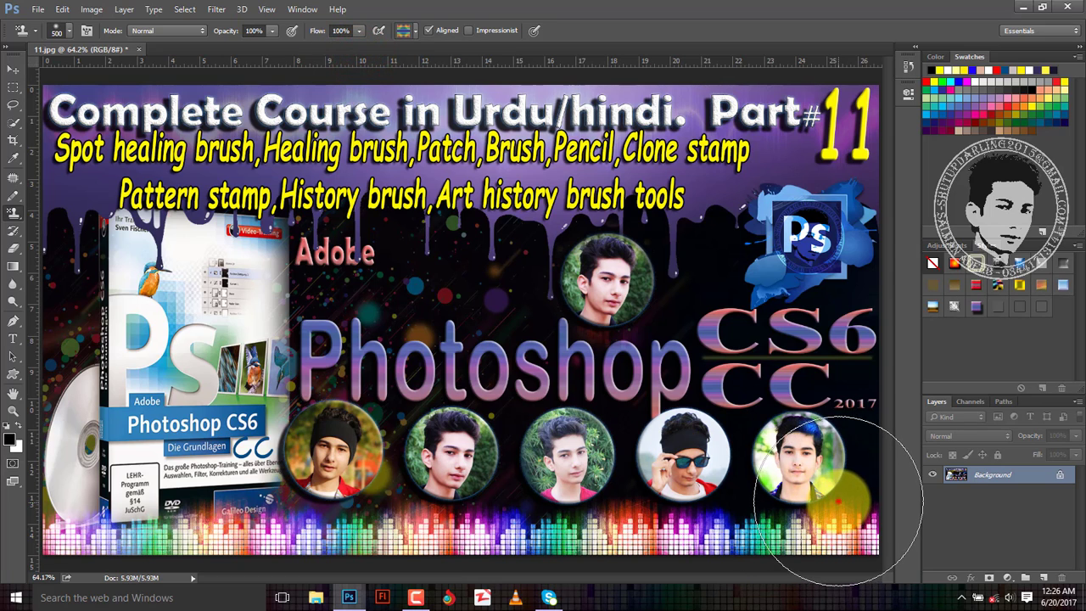
Step: Stamp the pattern across the lower portraits, then step back twice to remove both strokes
drag(836, 500, 513, 506)
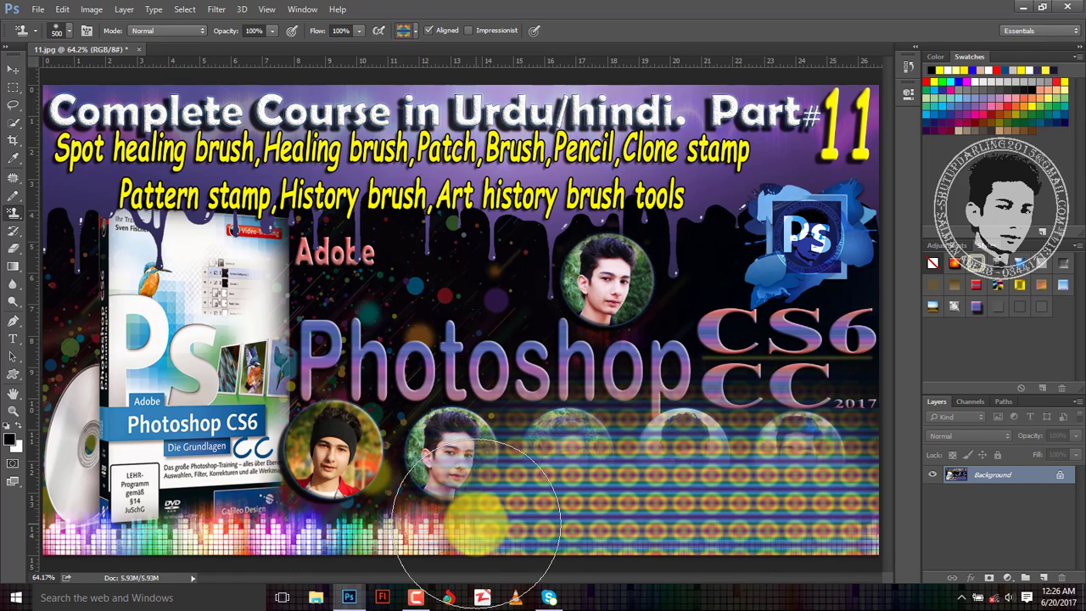
drag(513, 505, 5, 488)
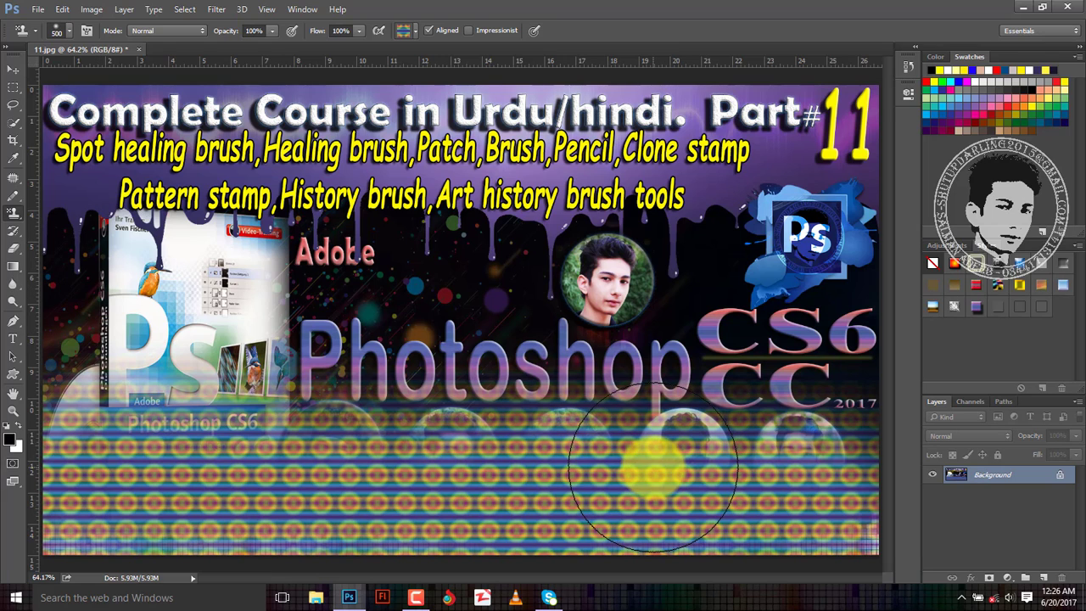
key(ctrl+alt+z)
key(ctrl+alt+z)
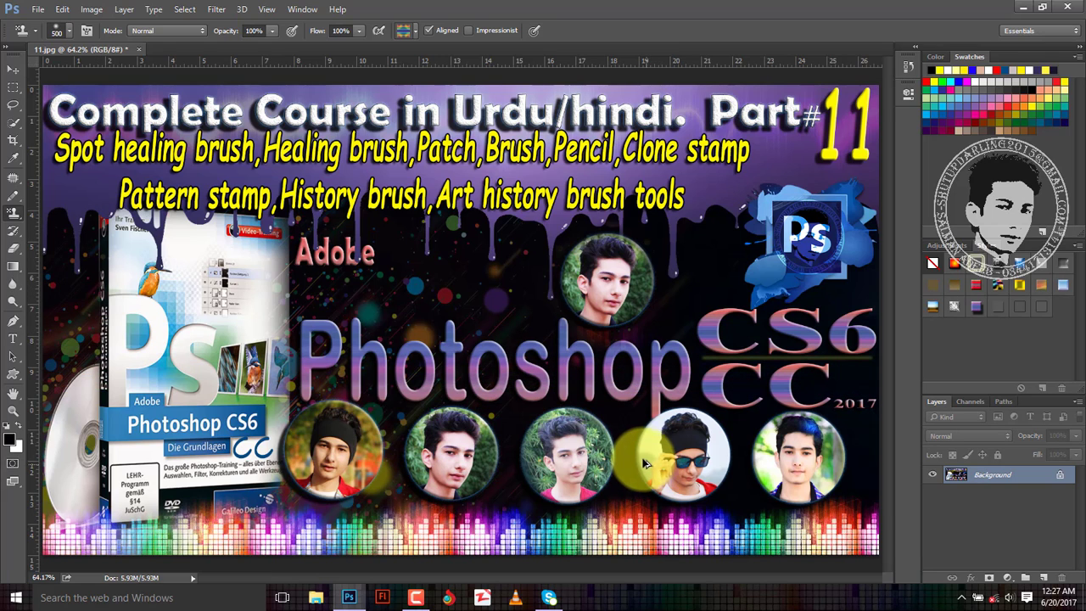
key(ctrl+alt+z)
key(ctrl+alt+z)
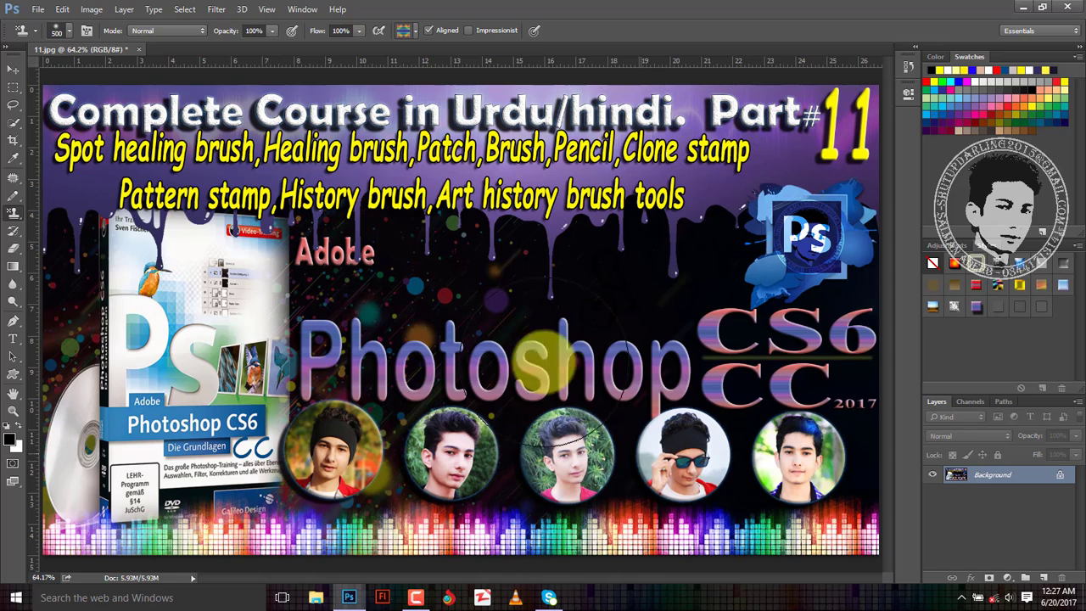
Step: With a 125 px Clone Stamp, paint a boy's face circle above the Photoshop lettering
click(14, 234)
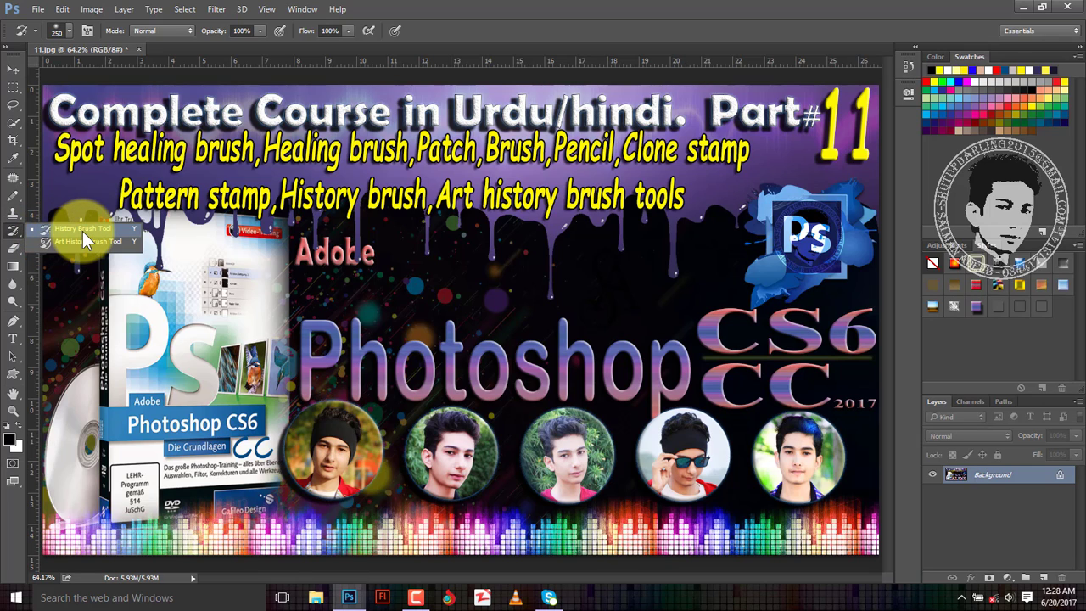
click(82, 231)
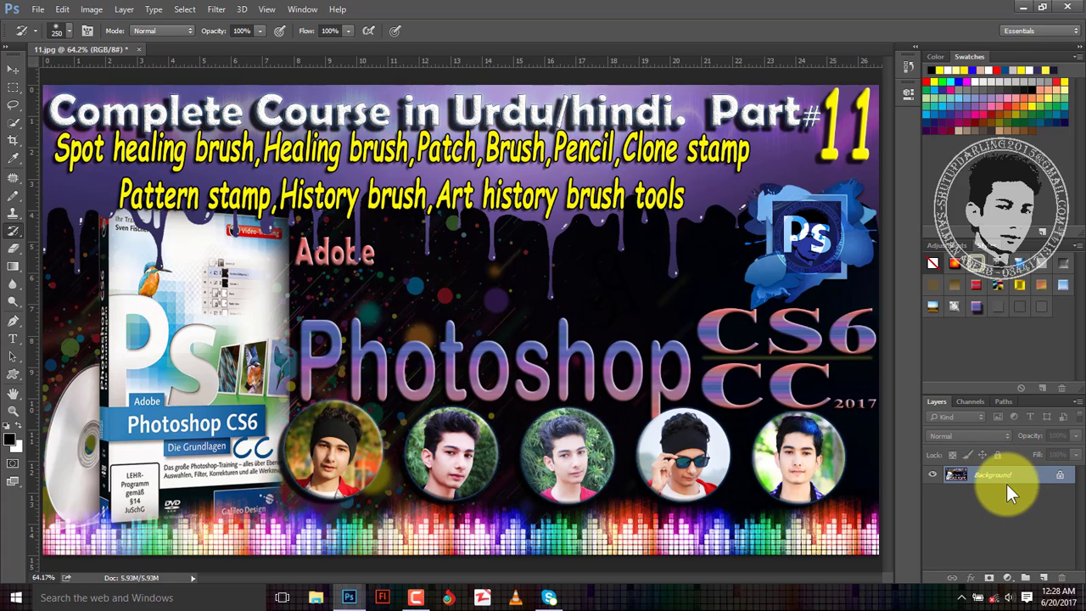
click(16, 214)
click(56, 211)
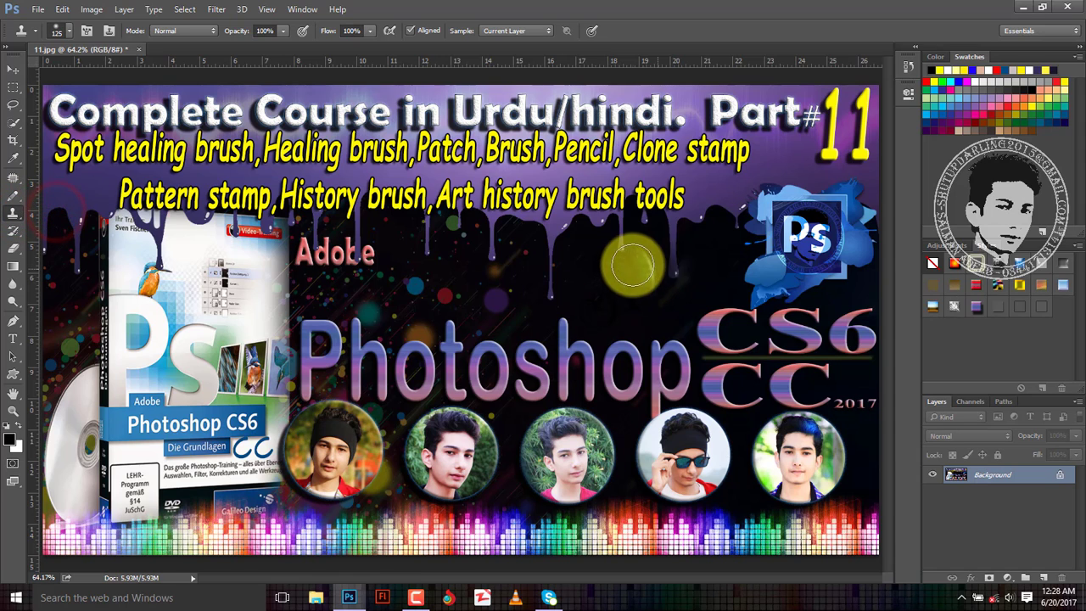
drag(632, 265, 607, 280)
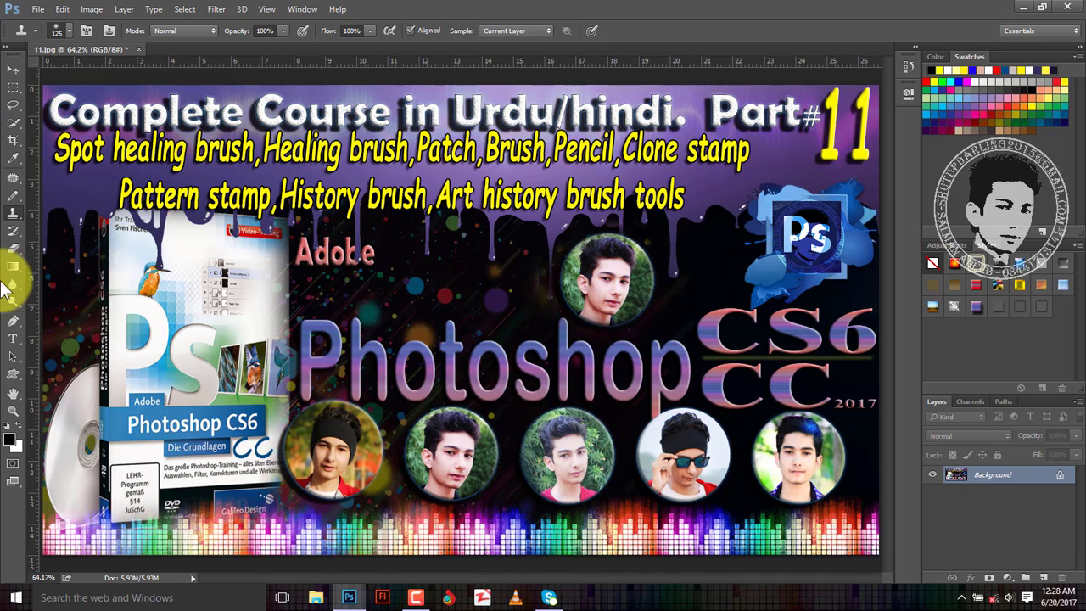
Step: Use the History Brush to paint the cloned top face back to the dark background
click(14, 233)
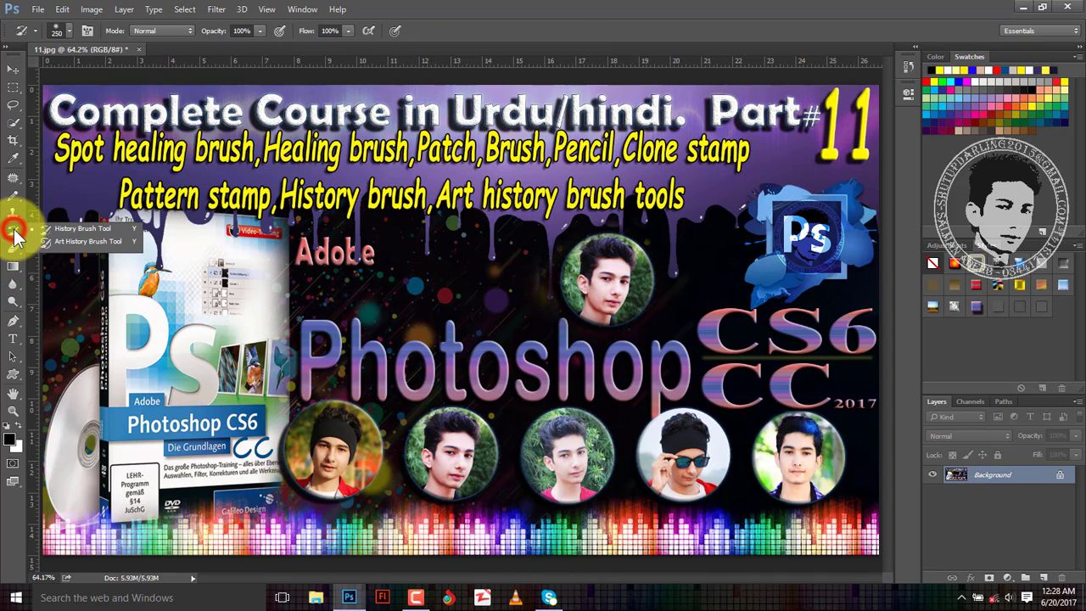
click(56, 229)
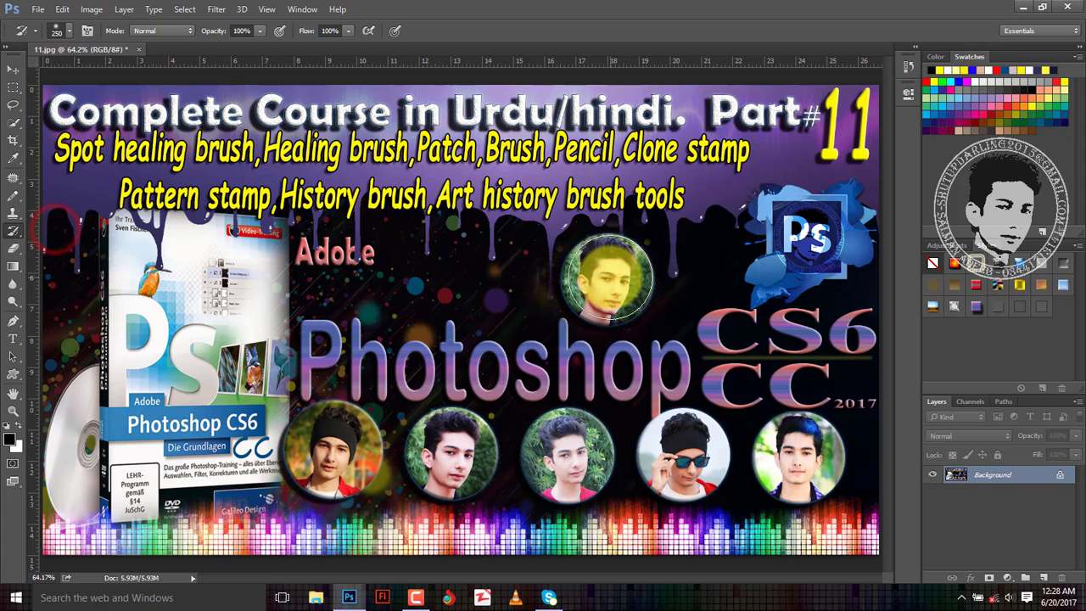
drag(583, 246, 689, 258)
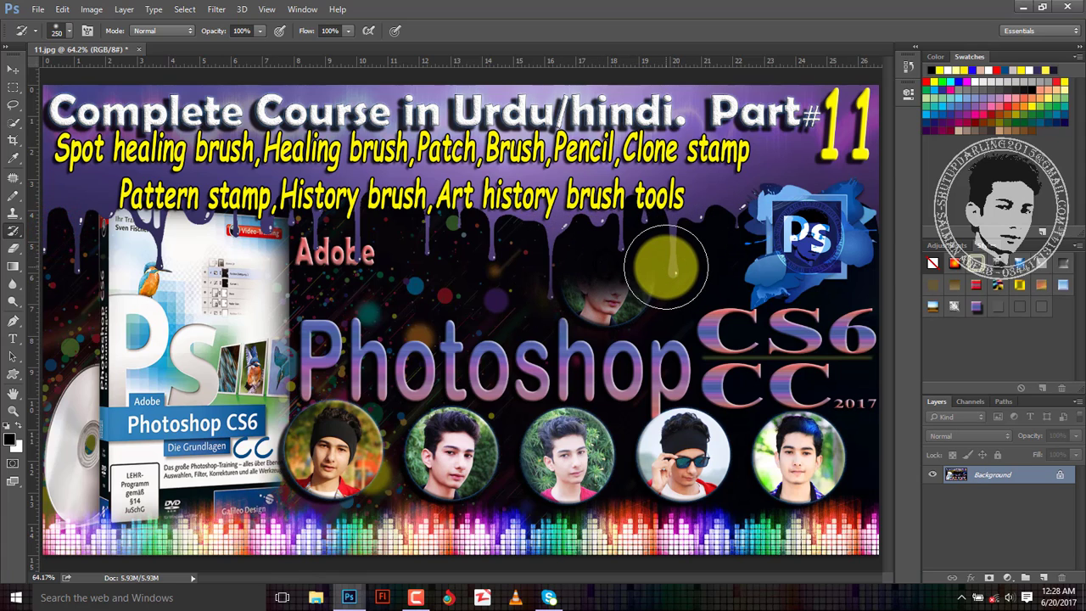
mouse_move(689, 258)
mouse_down()
mouse_move(672, 291)
mouse_move(568, 292)
mouse_move(644, 301)
mouse_move(577, 335)
mouse_move(658, 285)
mouse_move(598, 276)
mouse_move(616, 314)
mouse_move(606, 289)
mouse_up()
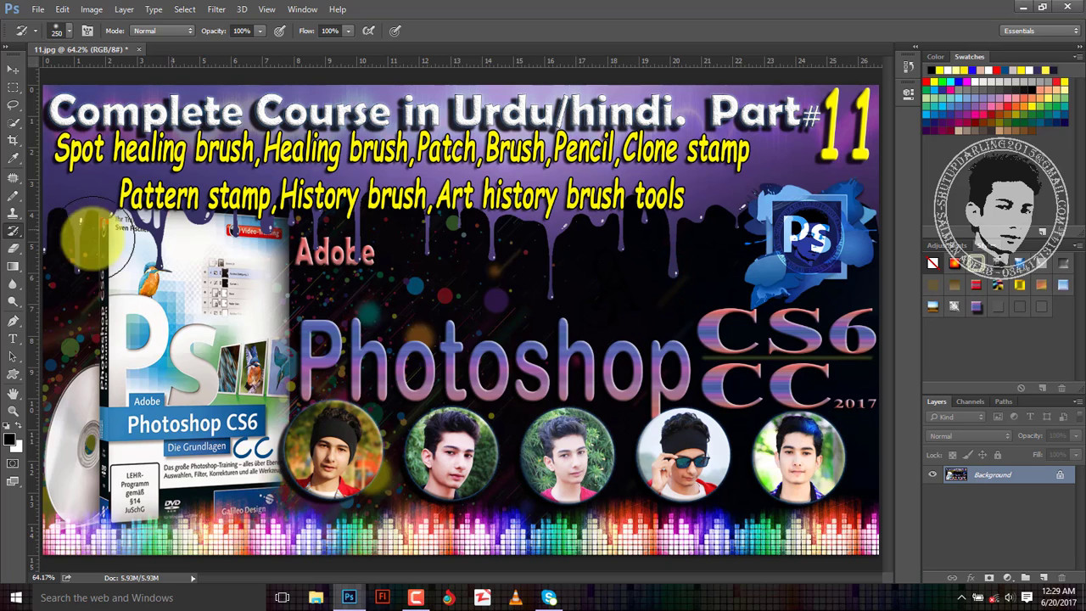
click(16, 238)
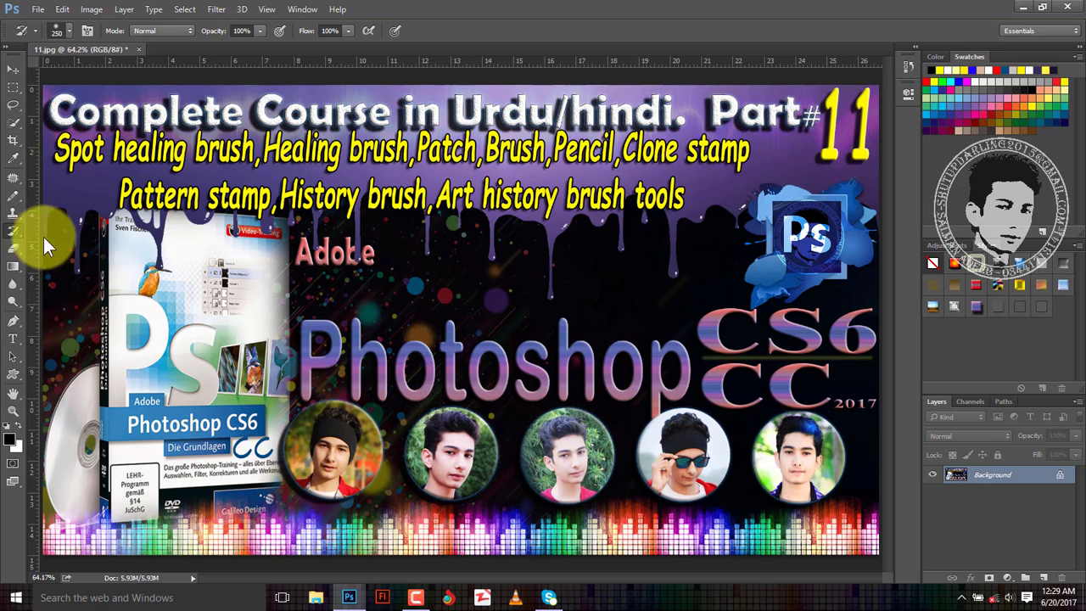
mouse_move(613, 322)
mouse_down()
mouse_move(624, 284)
mouse_move(634, 284)
mouse_move(625, 289)
mouse_up()
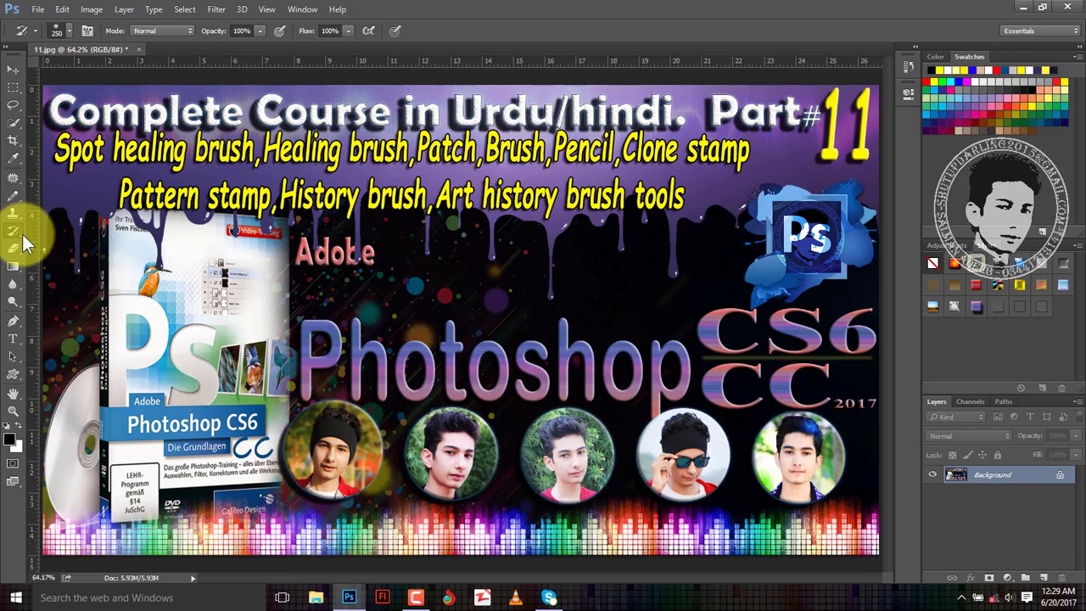
Step: Switch to the Art History Brush and enlarge its size
right_click(14, 231)
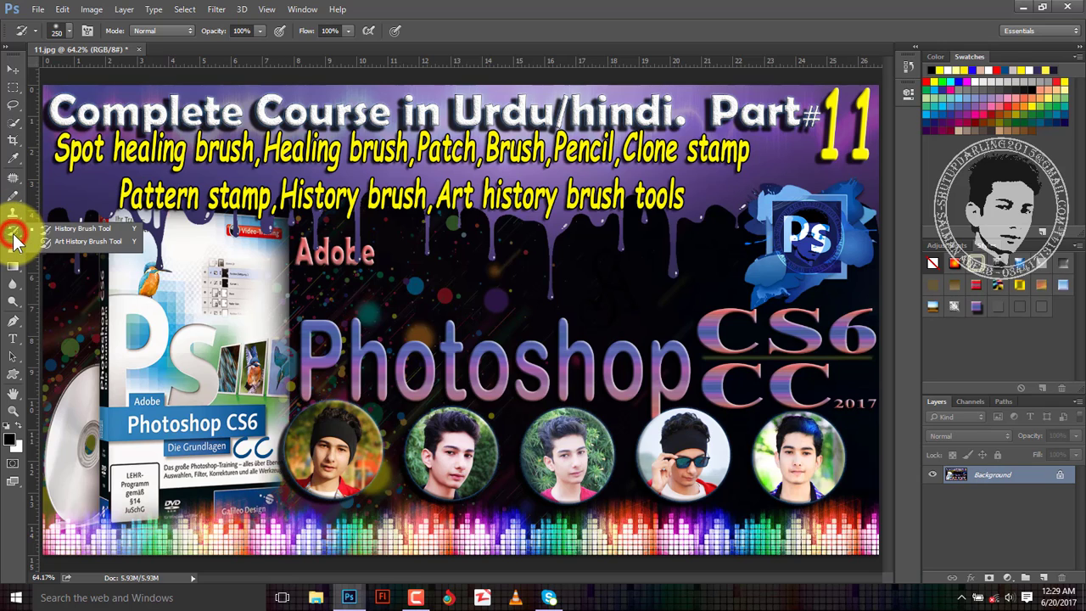
click(75, 241)
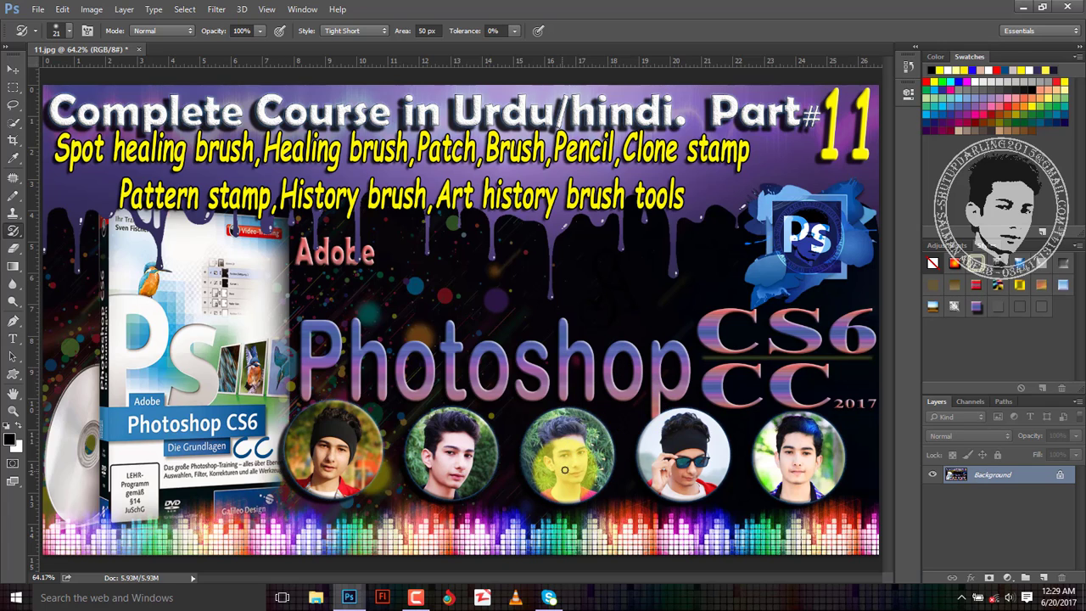
key(bracketright)
key(bracketright)
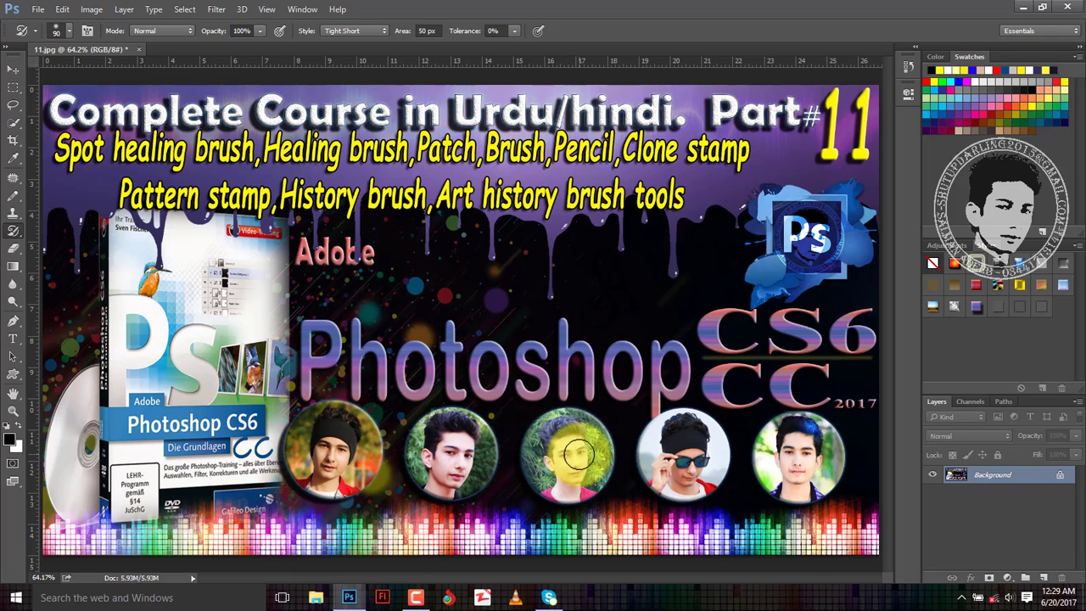
Step: Smear the third face portrait with Art History strokes, then undo the smear
click(567, 460)
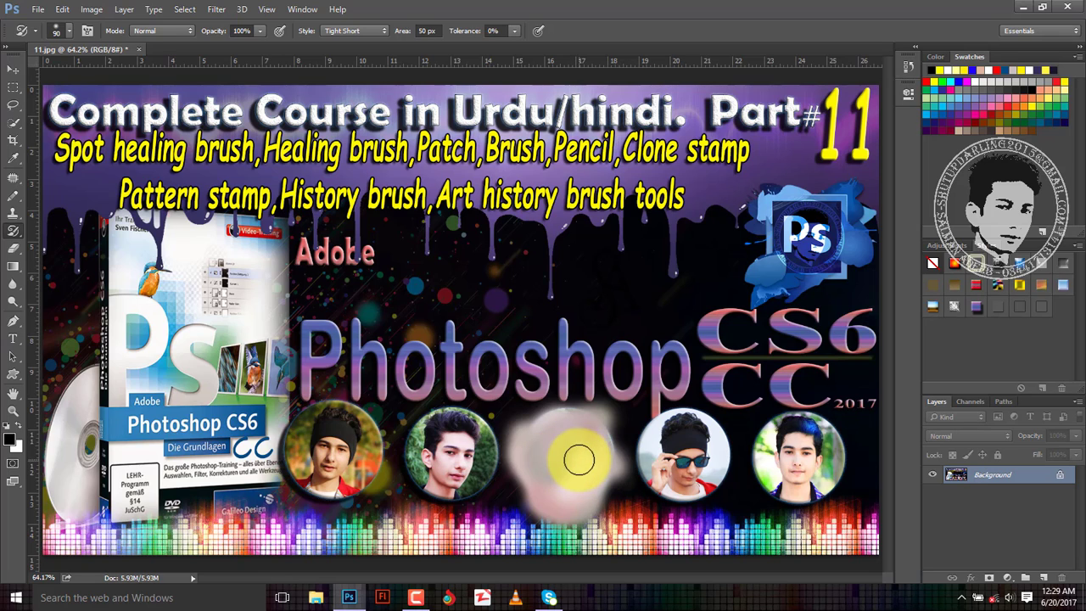
mouse_move(560, 458)
mouse_down()
mouse_move(588, 470)
mouse_move(580, 448)
mouse_up()
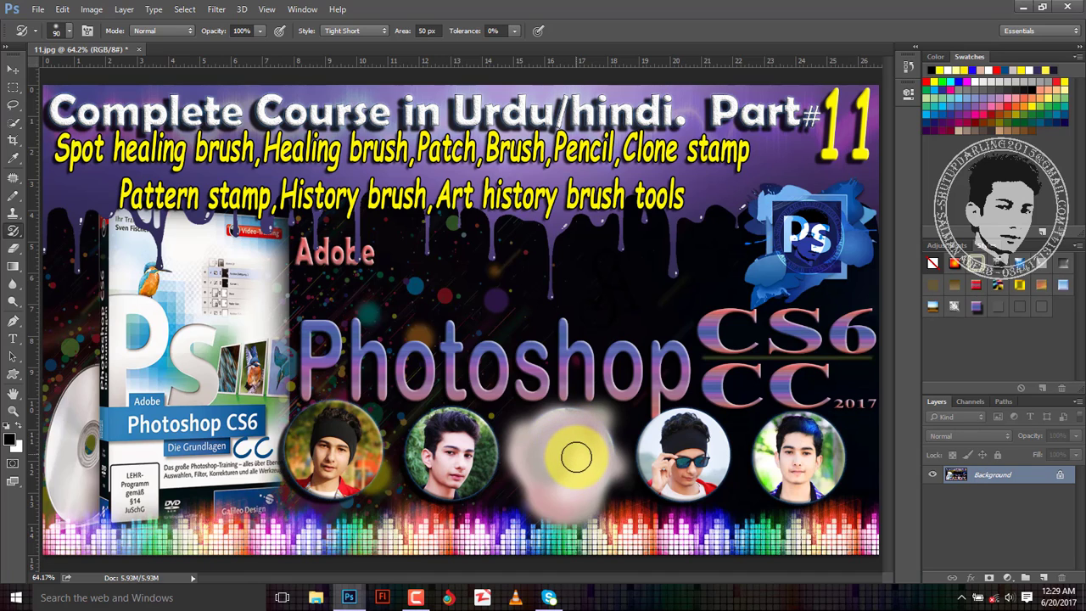
drag(580, 448, 576, 462)
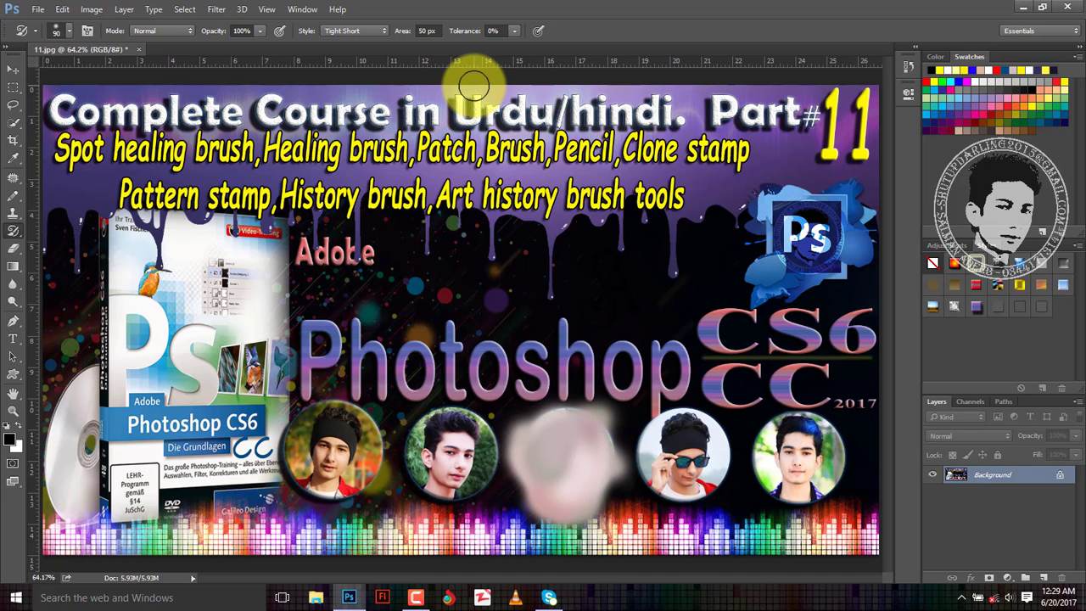
key(ctrl+z)
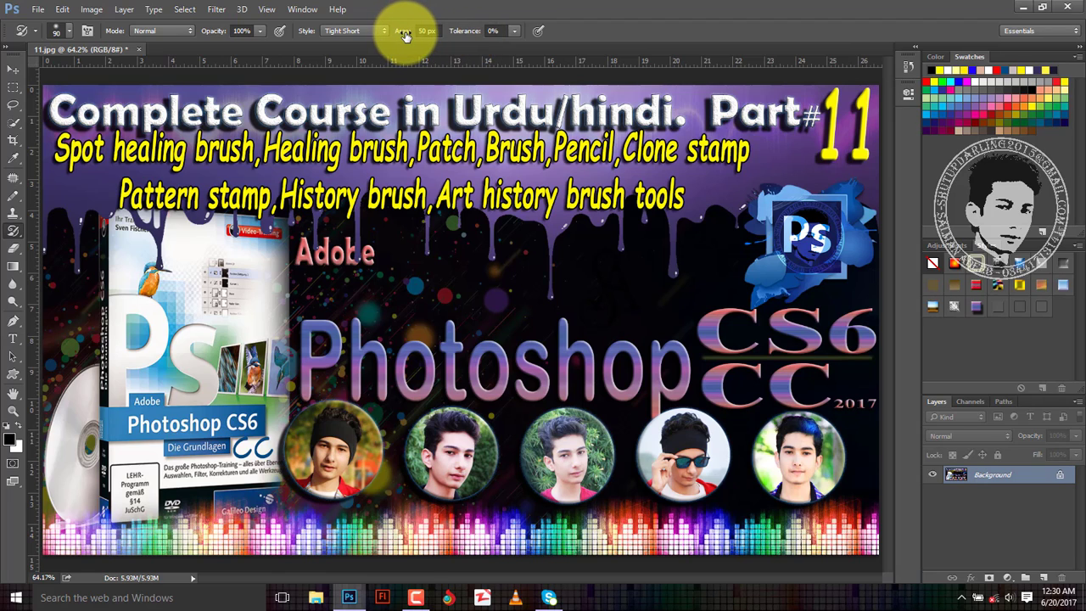
Step: Set the Art History Brush opacity to about 20% and wash out the third face portrait
click(257, 35)
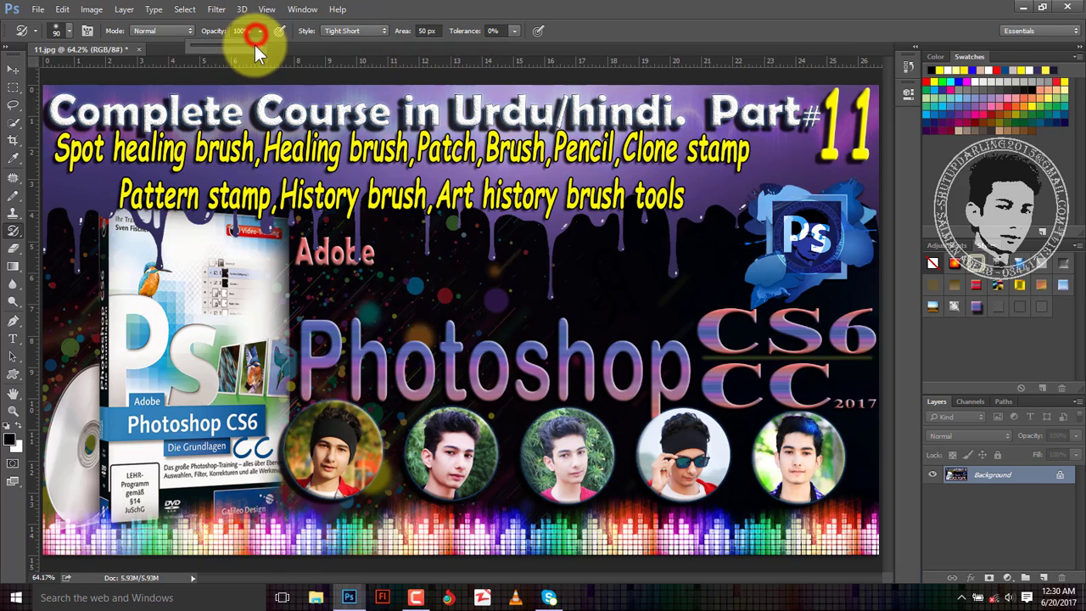
drag(255, 45, 223, 29)
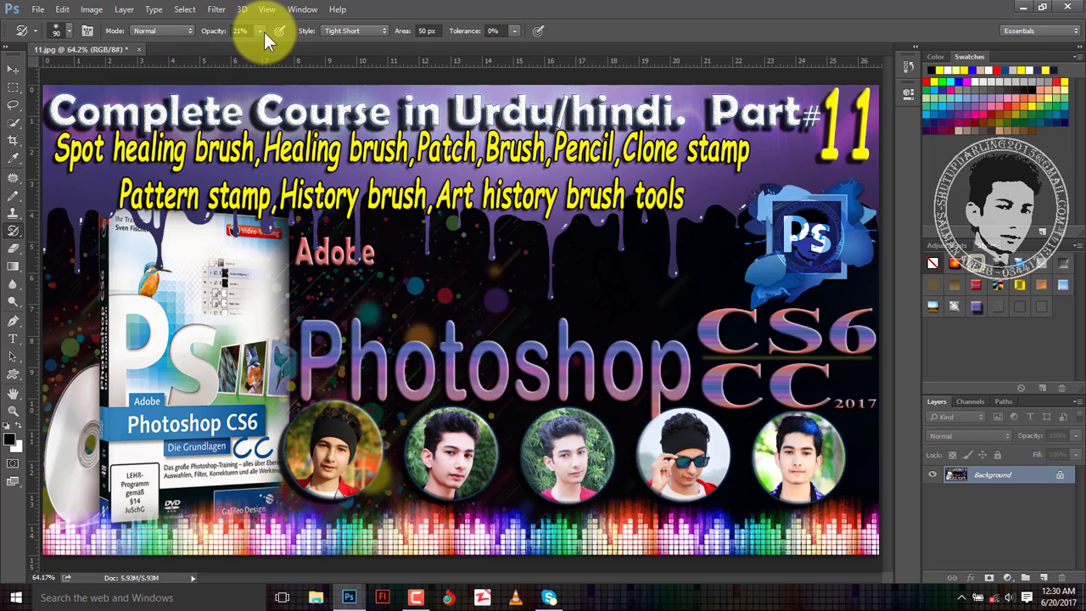
click(264, 33)
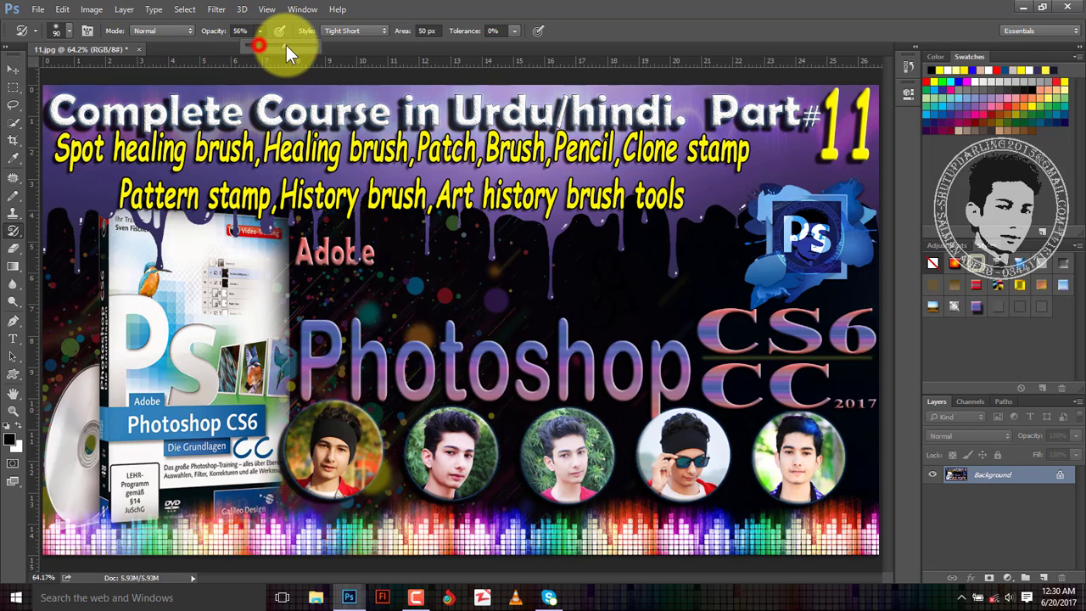
mouse_move(259, 45)
mouse_down()
mouse_move(268, 47)
mouse_move(262, 38)
mouse_up()
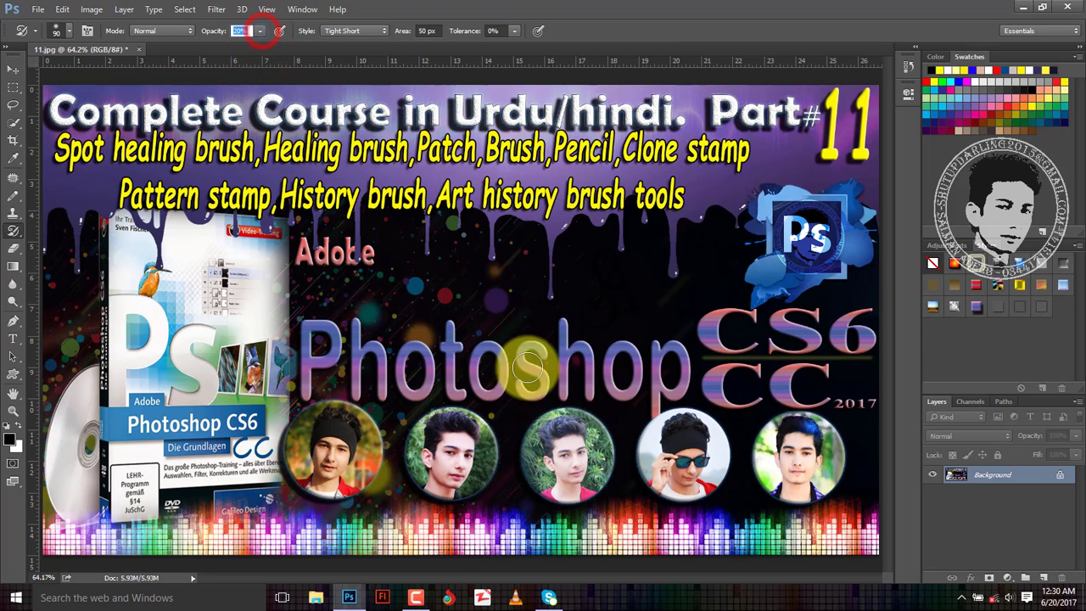
mouse_move(570, 465)
mouse_down()
mouse_move(594, 481)
mouse_move(549, 421)
mouse_move(607, 405)
mouse_up()
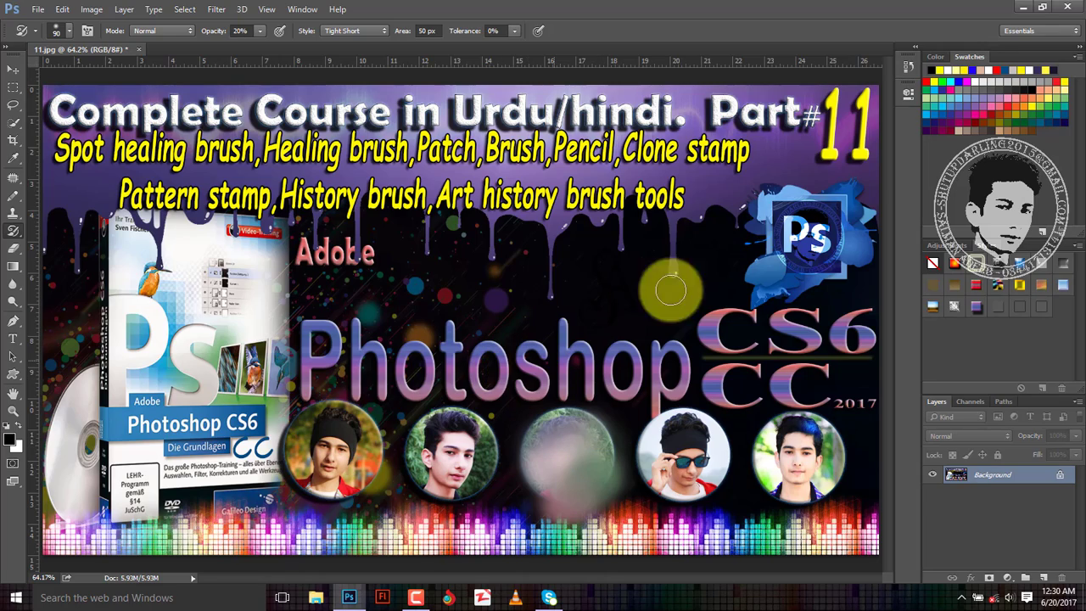
click(1022, 6)
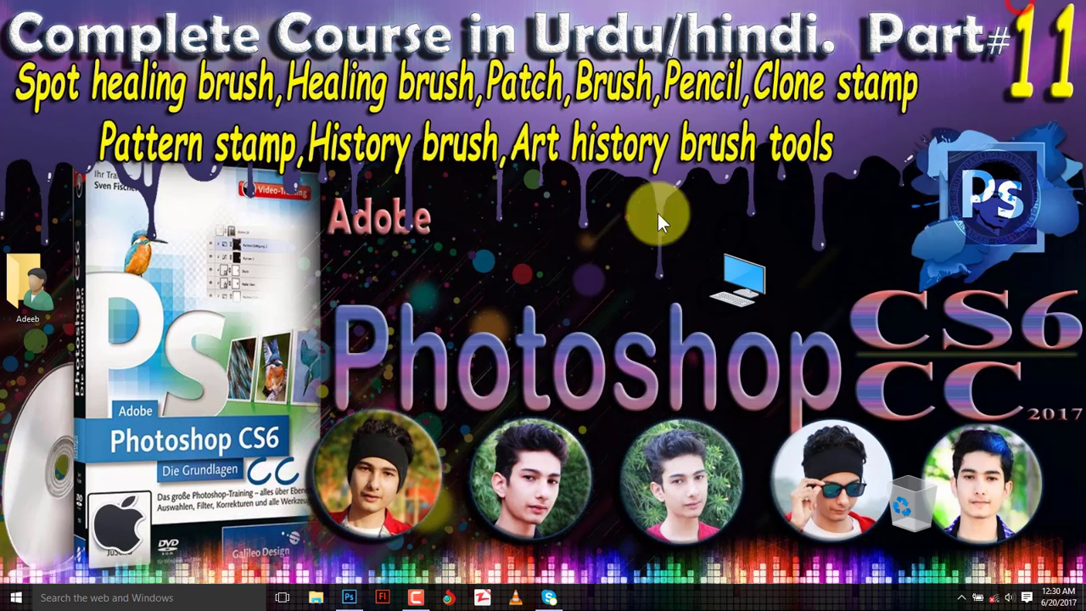